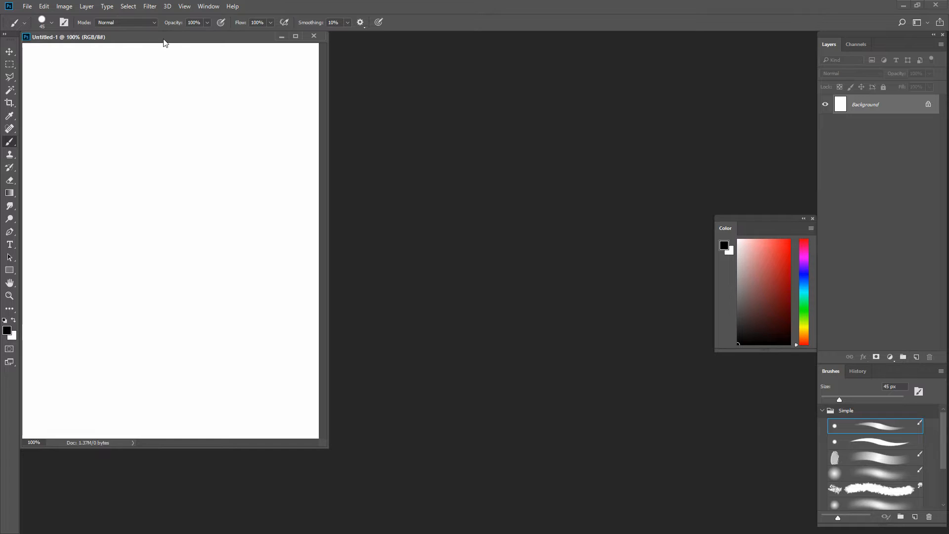
- Move the document window to the middle of the workspace and add a new layer above the background
left_click_drag(164, 40, 432, 81)
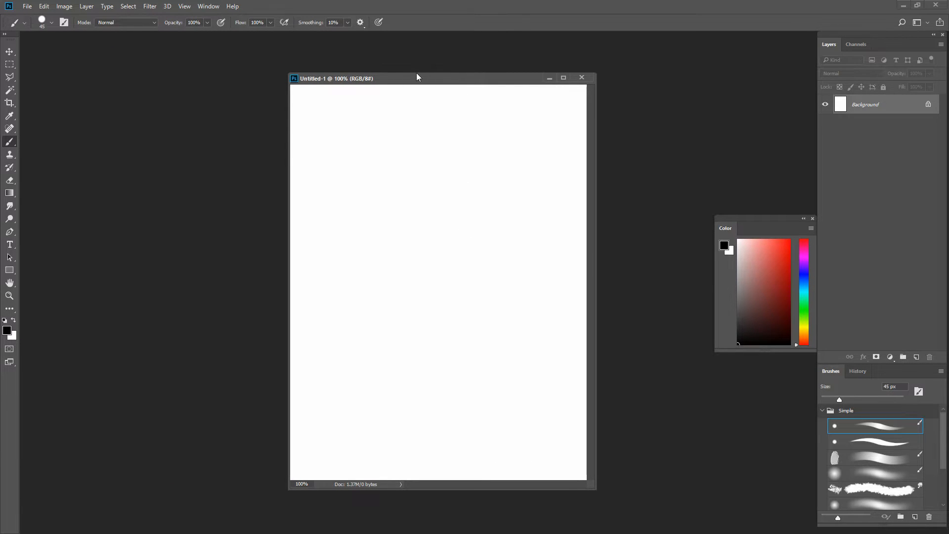
left_click_drag(420, 82, 416, 78)
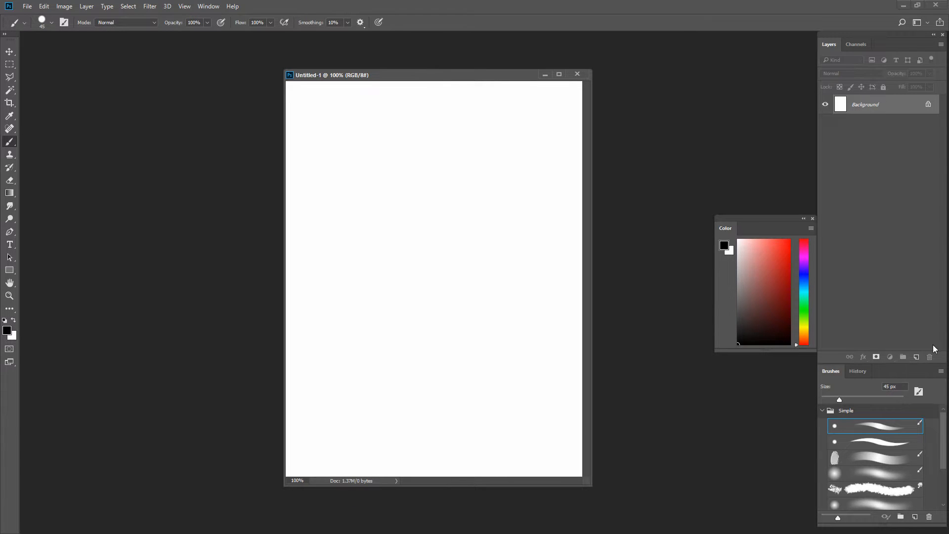
left_click(916, 357)
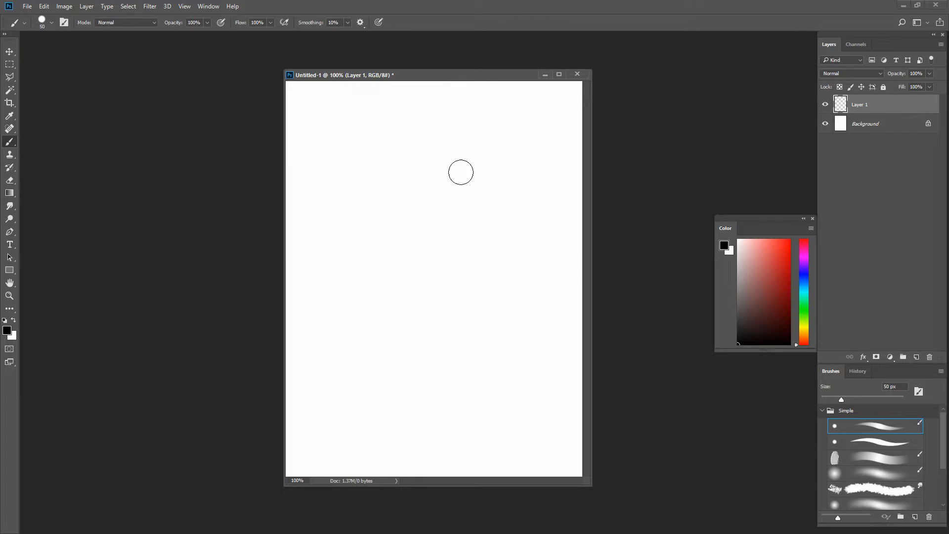
- Paint a large dark red blob of overlapping strokes on Layer 1 with a 175 px hard round brush
key("bracketright")
key("bracketright")
key("bracketright")
key("bracketright")
key("bracketright")
left_click(772, 298)
key("bracketright")
key("bracketright")
key("bracketright")
key("bracketright")
mouse_move(378, 259)
left_mouse_down()
mouse_move(424, 208)
mouse_move(503, 346)
mouse_move(328, 218)
left_mouse_up()
left_click_drag(328, 219, 500, 215)
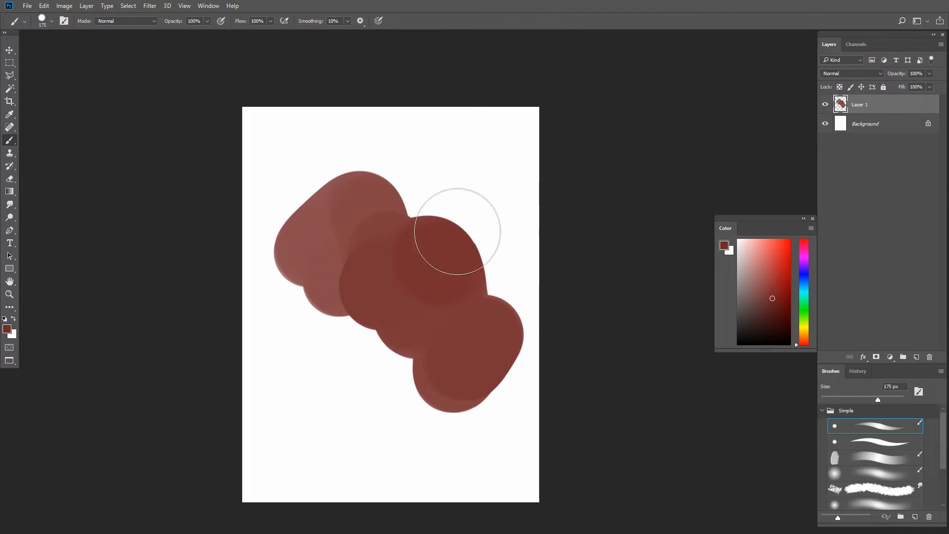
mouse_move(455, 229)
left_mouse_down()
mouse_move(402, 339)
mouse_move(382, 328)
mouse_move(470, 260)
mouse_move(405, 381)
mouse_move(470, 371)
mouse_move(473, 392)
left_mouse_up()
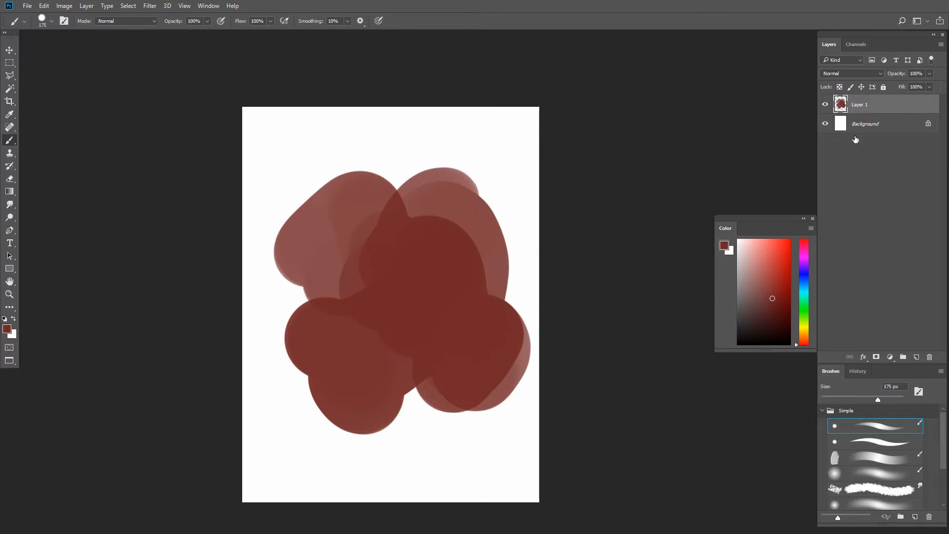
- Add a layer mask to Layer 1 and paint black on it to hide the blob's upper-right part
left_click(877, 360)
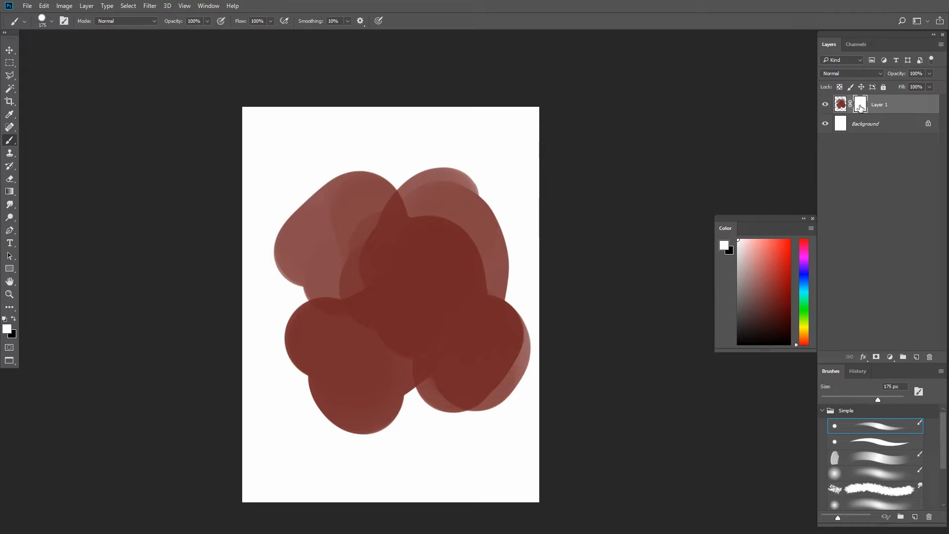
left_click_drag(759, 299, 738, 345)
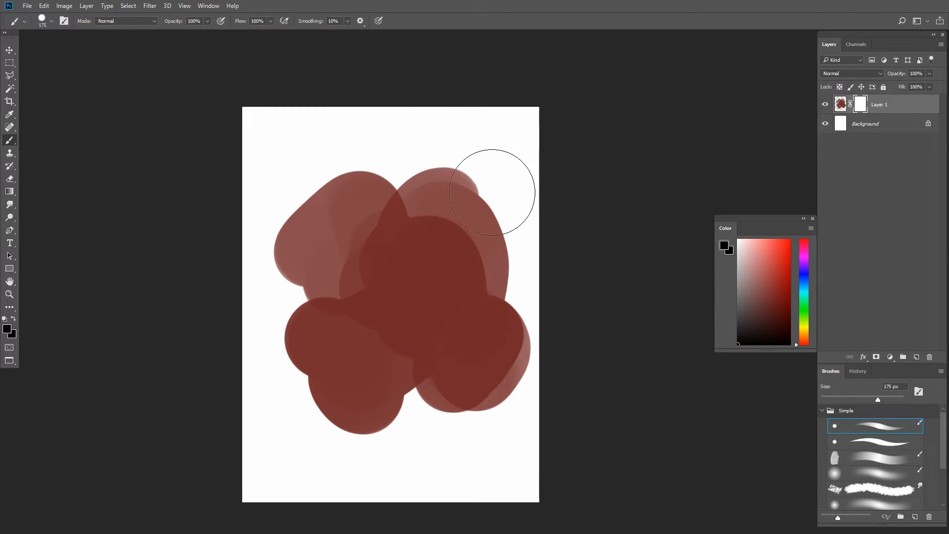
mouse_move(494, 186)
left_mouse_down()
mouse_move(469, 230)
mouse_move(489, 261)
mouse_move(555, 283)
left_mouse_up()
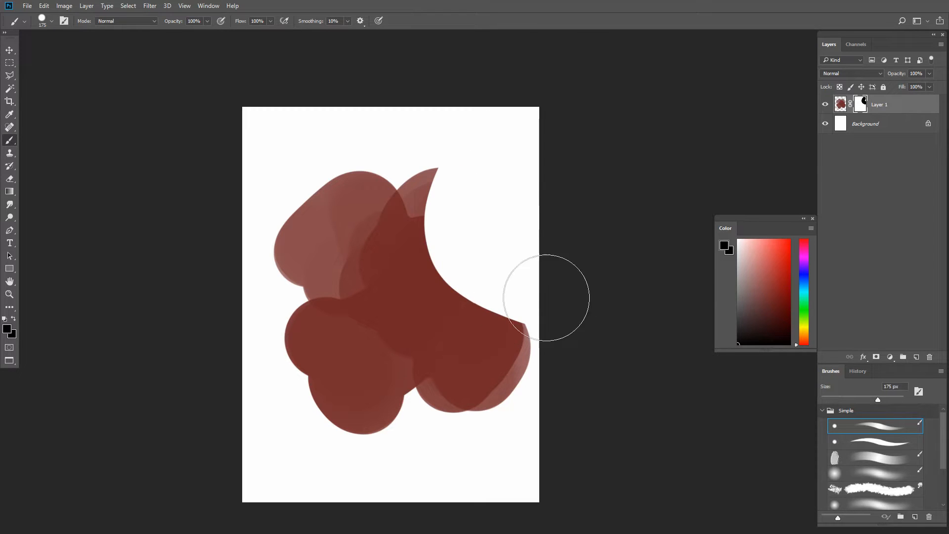
mouse_move(464, 314)
left_mouse_down()
mouse_move(508, 272)
mouse_move(467, 305)
mouse_move(470, 350)
mouse_move(456, 282)
mouse_move(494, 393)
left_mouse_up()
key("ctrl+z")
key("bracketleft")
key("bracketleft")
key("bracketleft")
key("bracketleft")
key("bracketright")
key("bracketright")
key("bracketright")
key("ctrl+z")
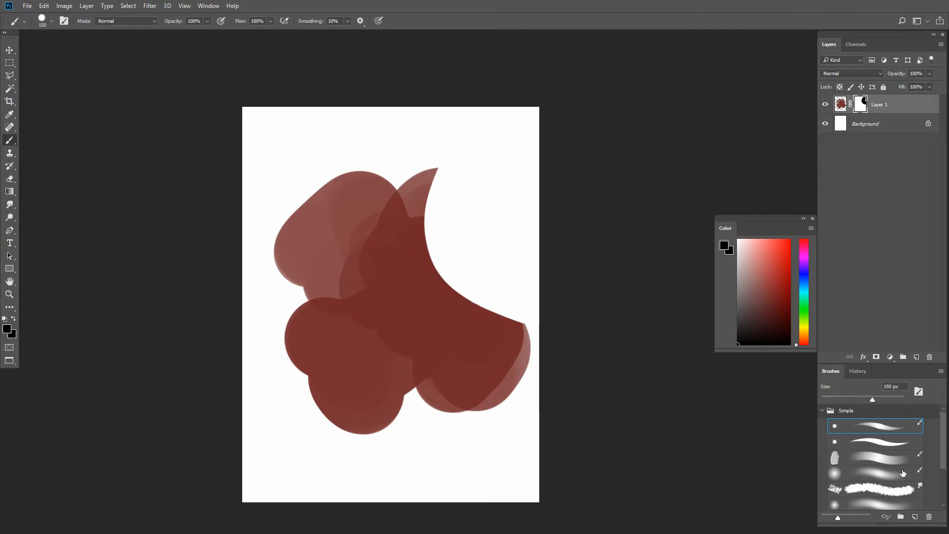
- Fade the blob's left side by painting black on the mask with a soft round brush at 250 px and 175 px
left_click(886, 474)
key("bracketright")
key("bracketright")
key("bracketright")
key("bracketright")
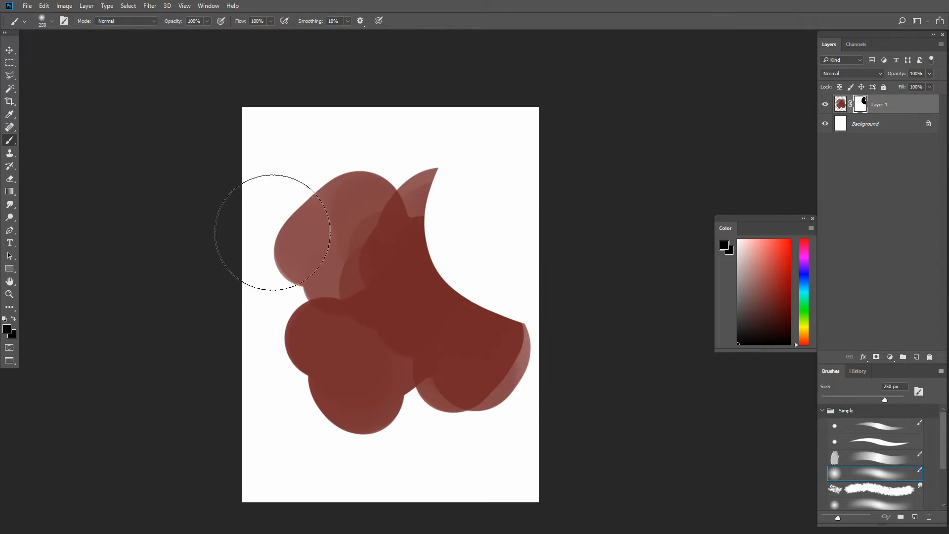
mouse_move(272, 218)
left_mouse_down()
mouse_move(298, 114)
mouse_move(240, 274)
mouse_move(254, 373)
mouse_move(219, 177)
left_mouse_up()
key("bracketleft")
key("bracketleft")
key("bracketleft")
key("bracketleft")
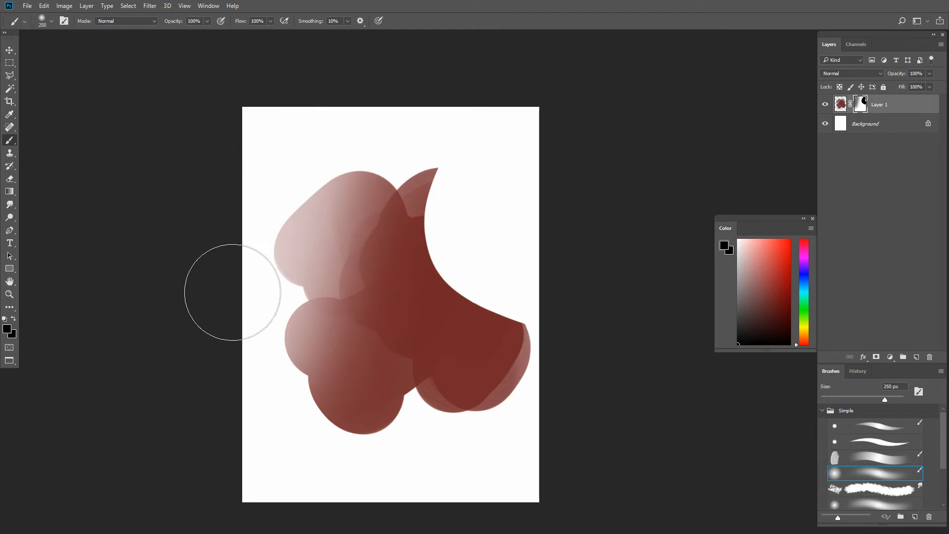
mouse_move(255, 252)
left_mouse_down()
mouse_move(271, 145)
mouse_move(281, 284)
mouse_move(304, 313)
left_mouse_up()
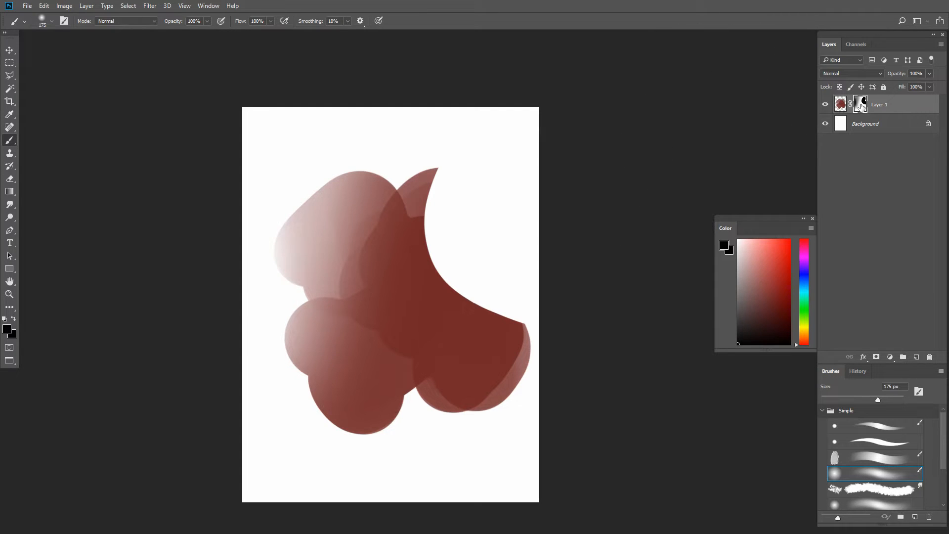
- Disable Layer 1's layer mask
right_click(861, 102)
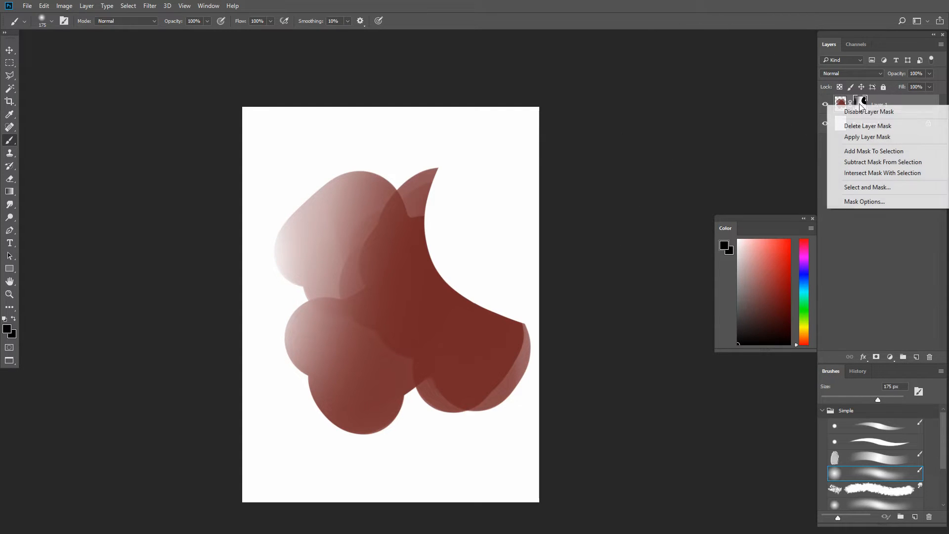
left_click(887, 120)
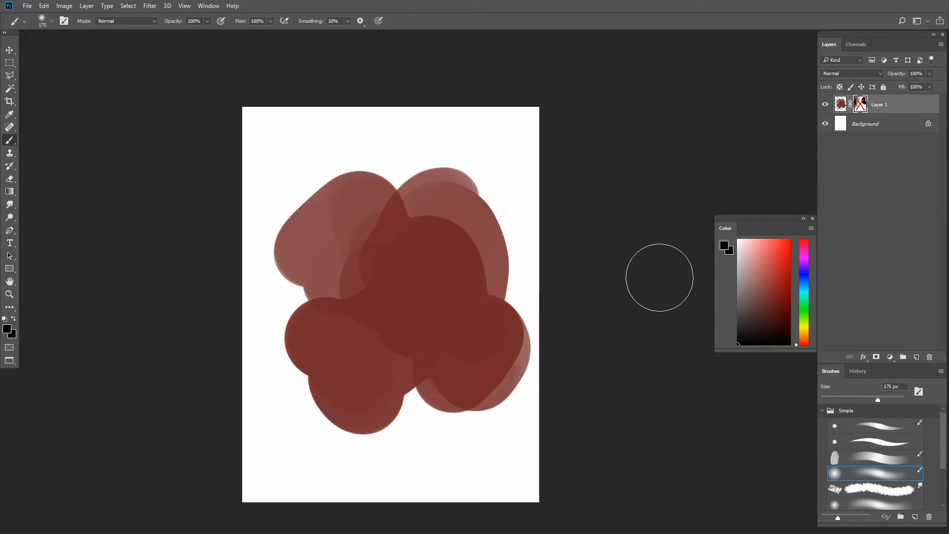
- Try applying the layer mask permanently to Layer 1, and undo it
right_click(861, 106)
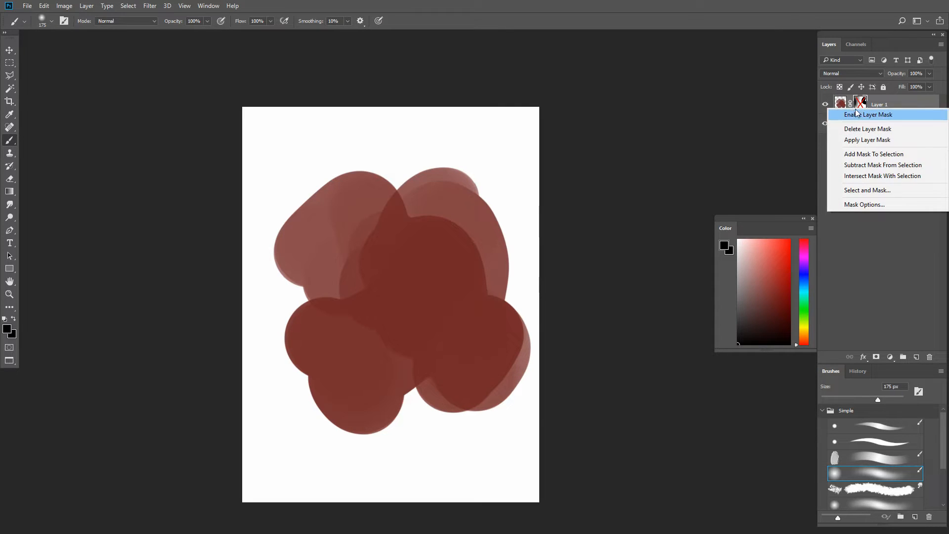
left_click(854, 141)
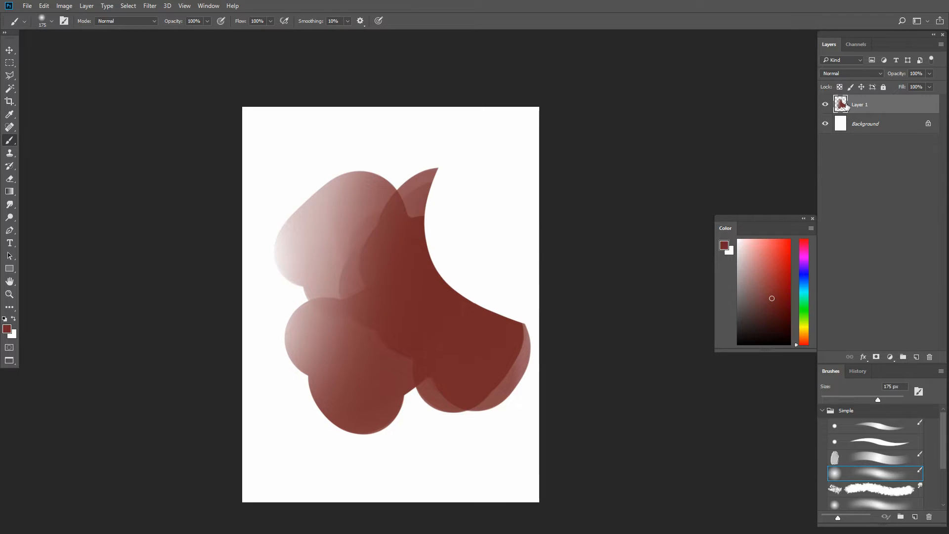
key("ctrl+alt+z")
key("ctrl+alt+z")
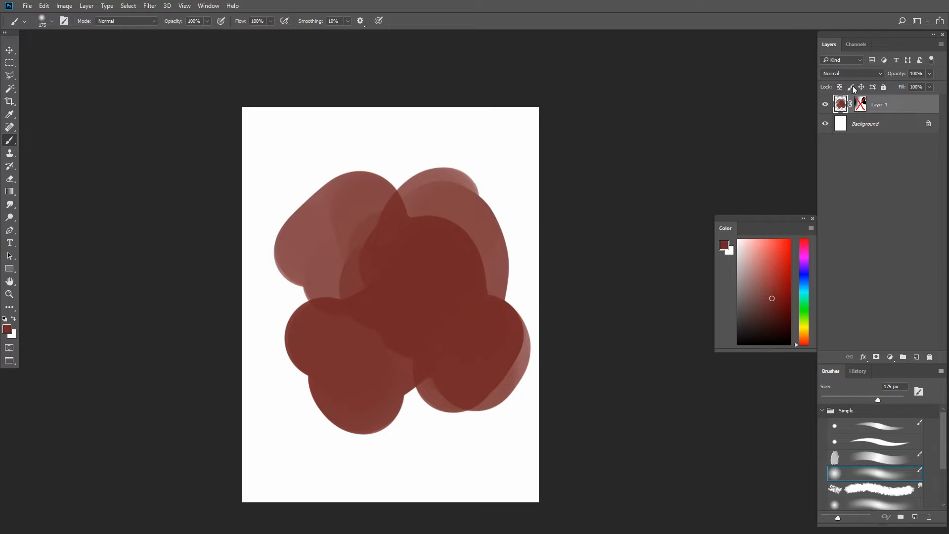
- Re-enable Layer 1's layer mask and delete it without applying it
left_click(863, 106, "shift")
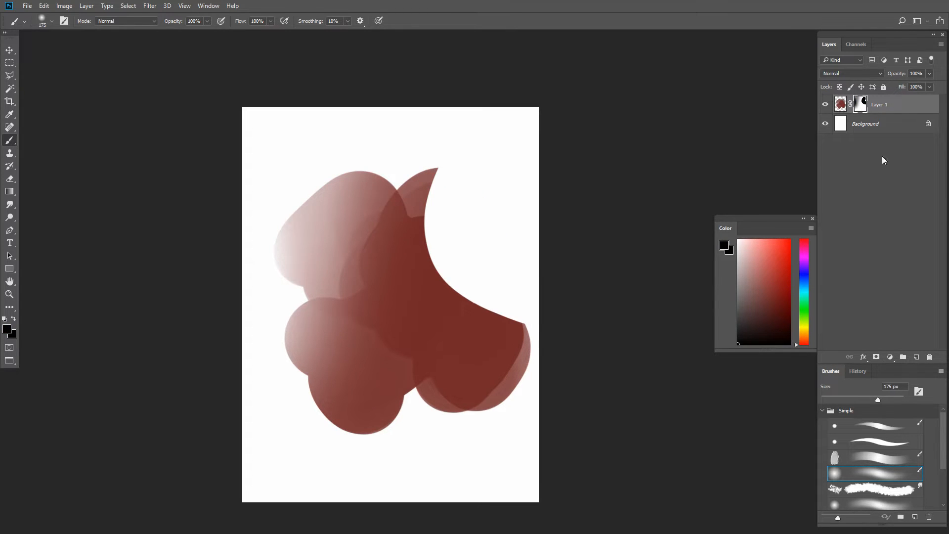
right_click(861, 105)
left_click(872, 130)
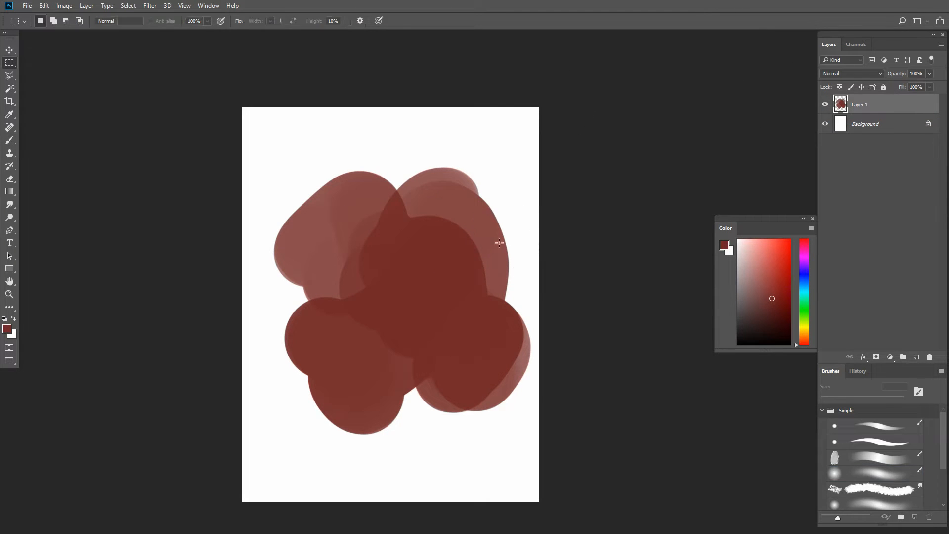
- Draw a rectangular marquee selection around the upper-right part of the red blob
key("m")
mouse_move(282, 158)
left_mouse_down()
mouse_move(429, 296)
mouse_move(422, 342)
left_mouse_up()
left_click(450, 315)
left_click_drag(488, 138, 400, 334)
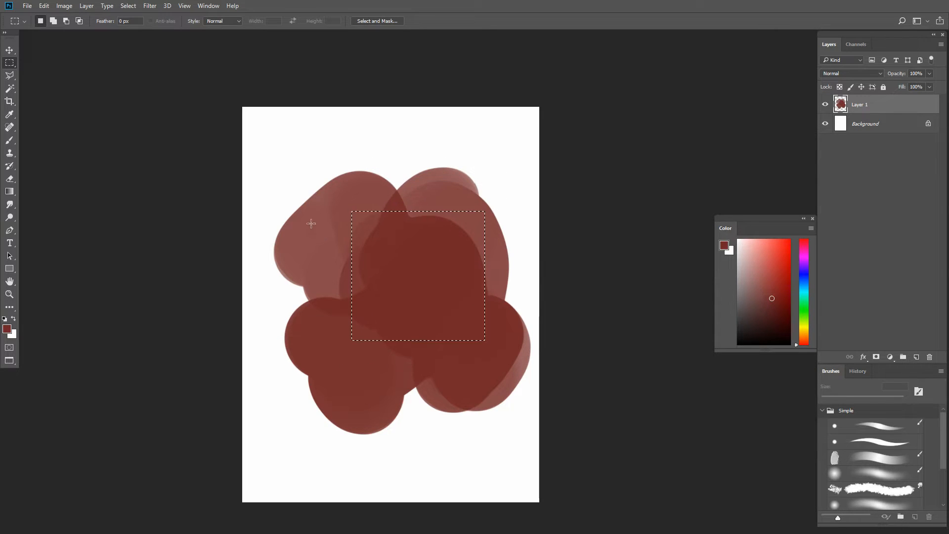
left_click_drag(292, 161, 470, 294)
left_click_drag(290, 130, 503, 352)
left_click_drag(410, 149, 501, 255)
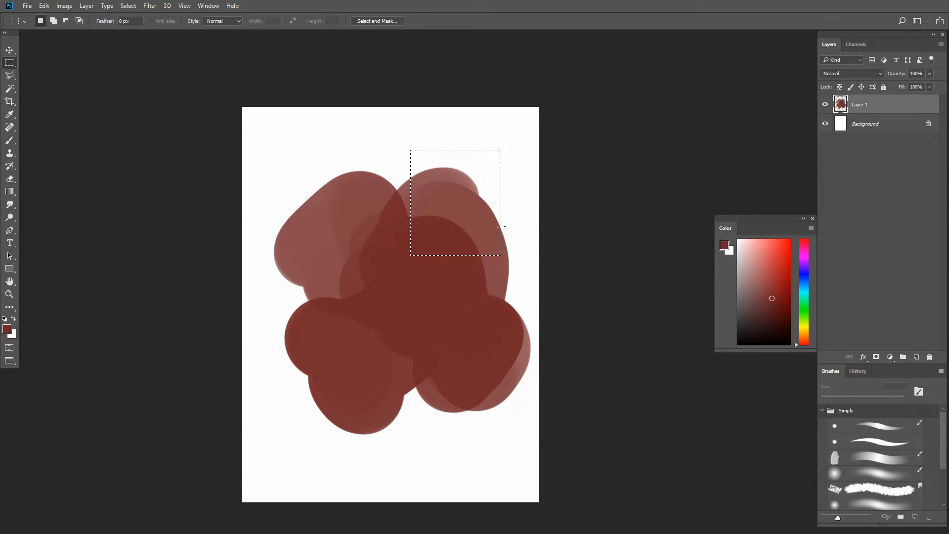
- Try a mask that keeps only the selected rectangle, and replace it with an inverted mask that hides that rectangle
left_click(877, 357)
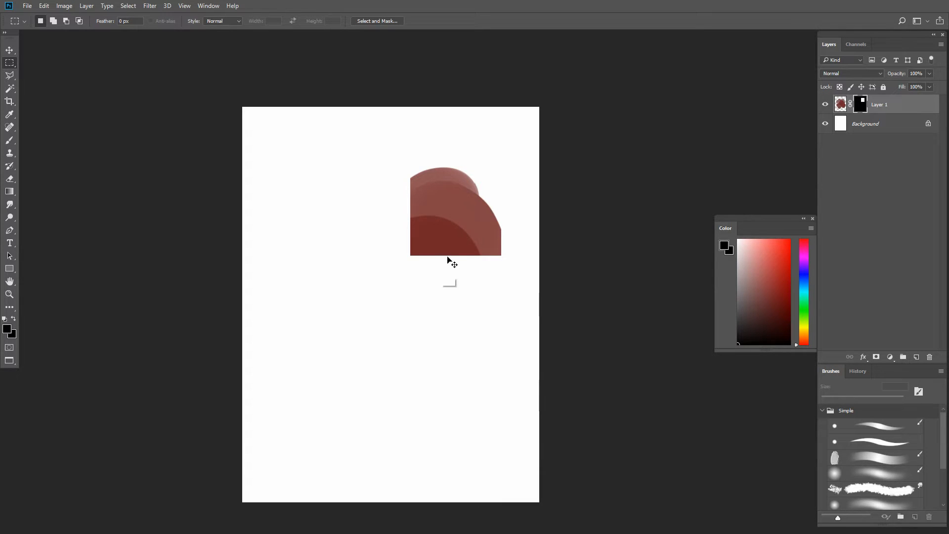
key("ctrl+z")
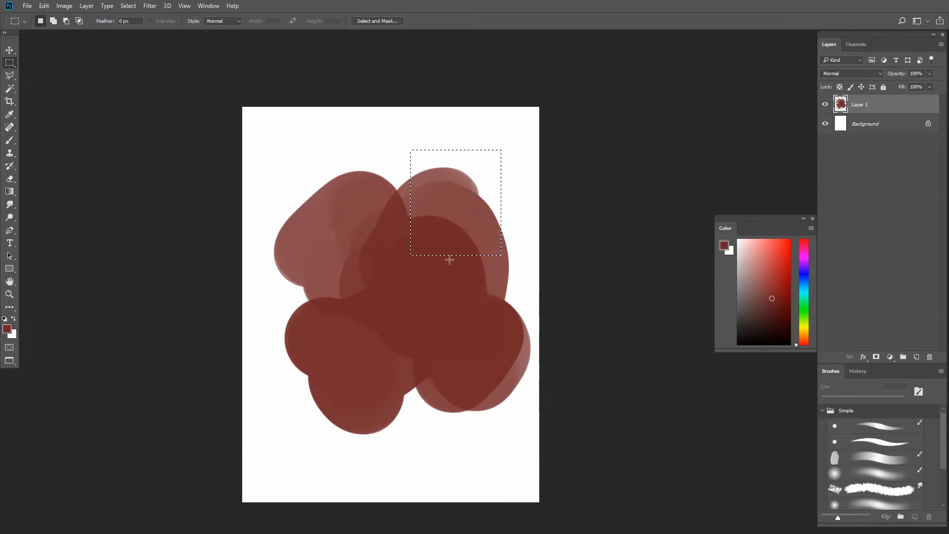
left_click(876, 357, "alt")
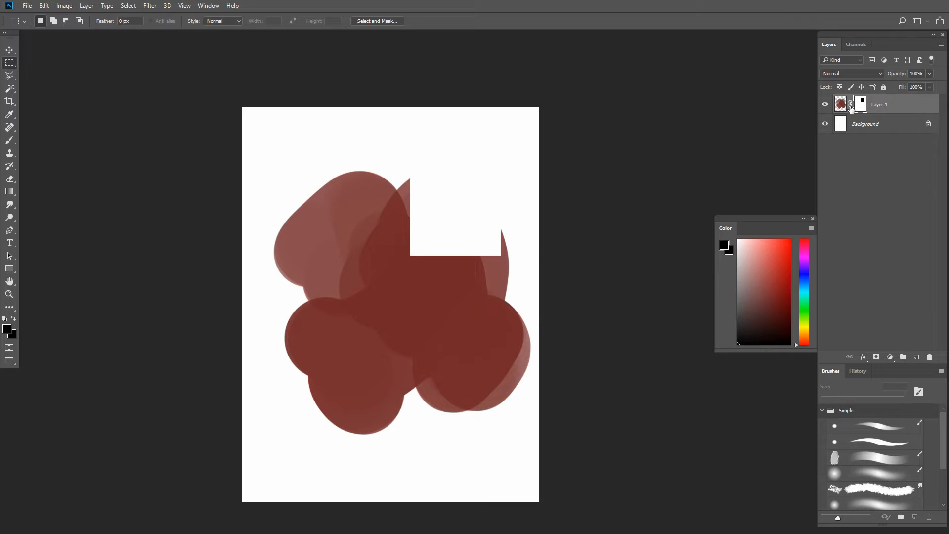
- Try moving Layer 1's mask and artwork independently of each other, and undo the moves
key("v")
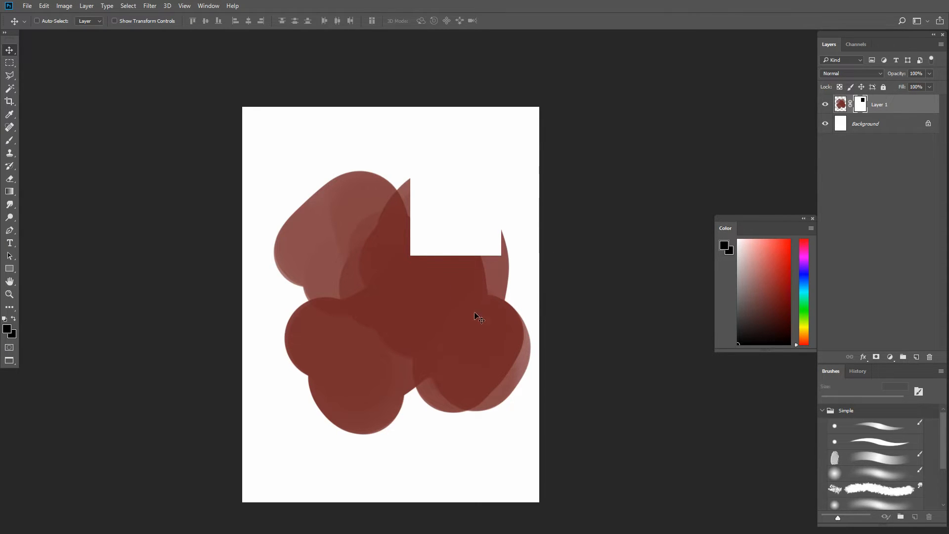
mouse_move(453, 293)
left_mouse_down()
mouse_move(458, 328)
mouse_move(414, 277)
mouse_move(477, 296)
mouse_move(399, 300)
mouse_move(422, 313)
mouse_move(457, 256)
left_mouse_up()
mouse_move(459, 244)
left_mouse_down()
mouse_move(422, 319)
mouse_move(494, 320)
mouse_move(398, 287)
mouse_move(481, 313)
mouse_move(475, 260)
left_mouse_up()
key("ctrl+z")
left_click(841, 106)
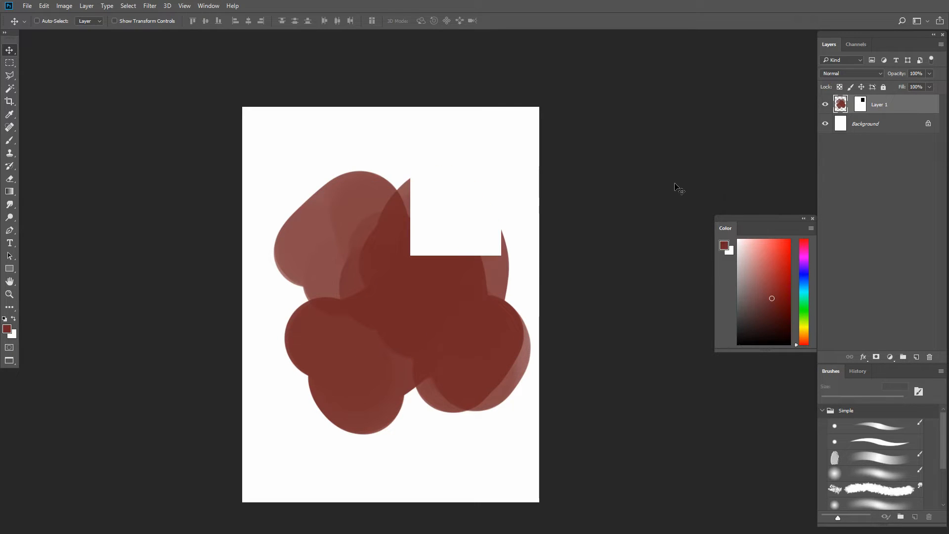
mouse_move(418, 343)
left_mouse_down()
mouse_move(449, 297)
mouse_move(455, 346)
mouse_move(445, 333)
left_mouse_up()
key("ctrl+z")
- Delete the rectangular layer mask from Layer 1
left_click(860, 105)
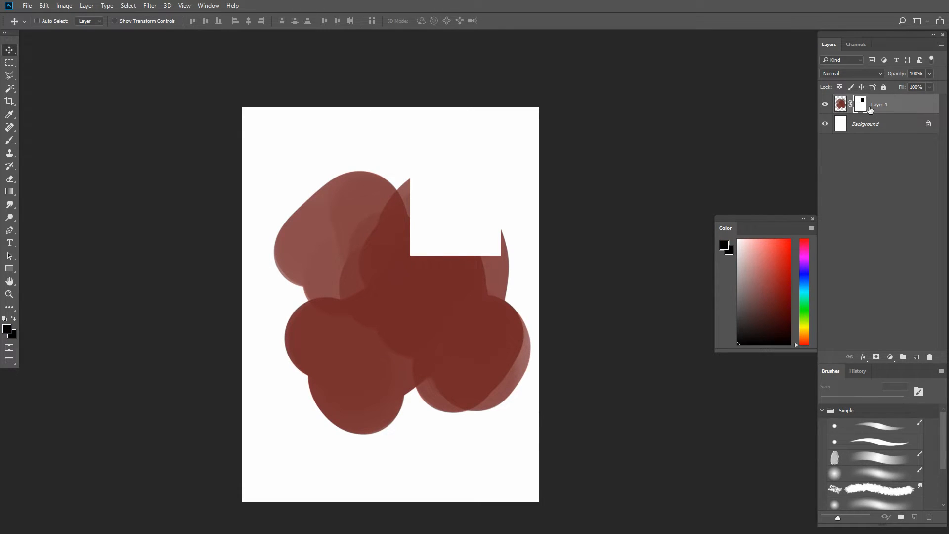
right_click(861, 105)
left_click(874, 130)
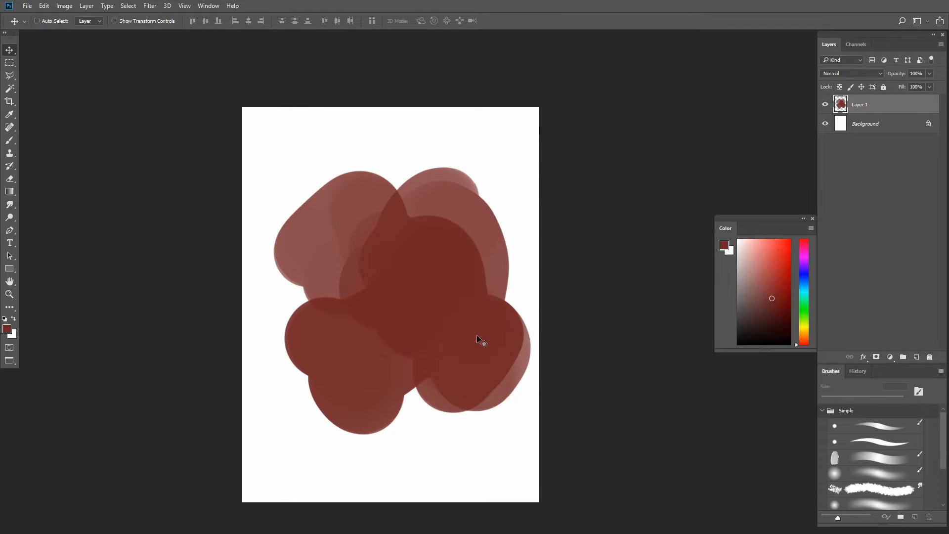
- Outline an irregular closed lasso selection with straight and freehand edges over the middle of the blob
key("l")
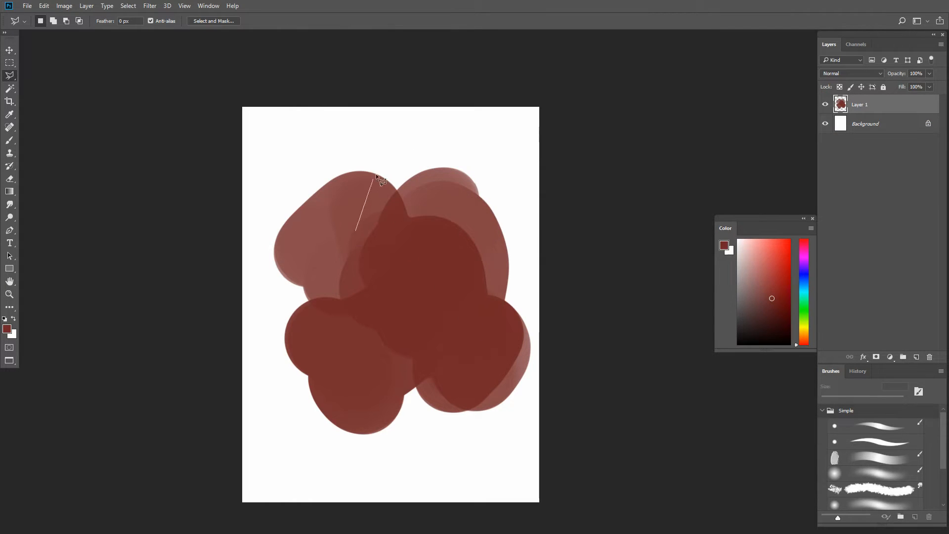
left_click(413, 163)
mouse_move(467, 278)
left_mouse_down()
mouse_move(406, 309)
mouse_move(424, 330)
mouse_move(472, 335)
mouse_move(462, 361)
left_mouse_up()
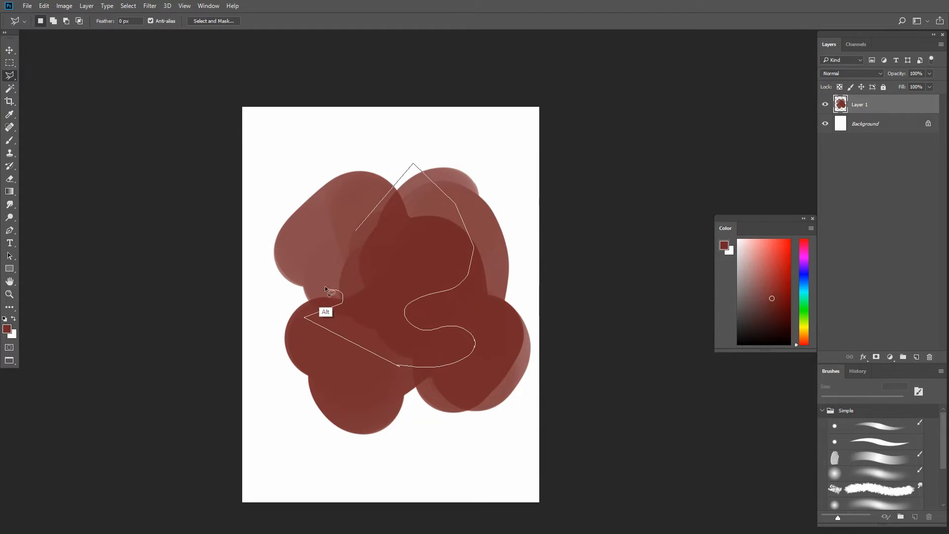
left_click_drag(334, 276, 336, 267)
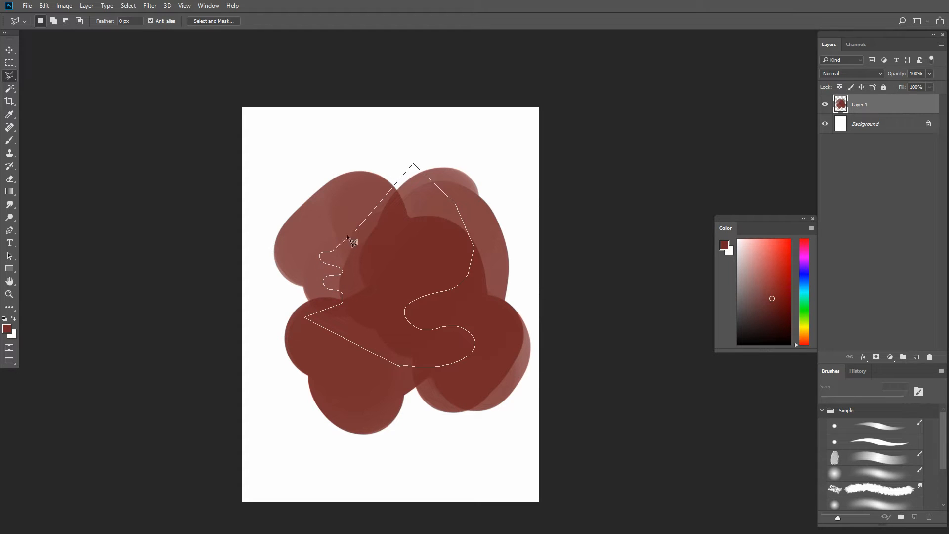
left_click(337, 191)
left_click(355, 229)
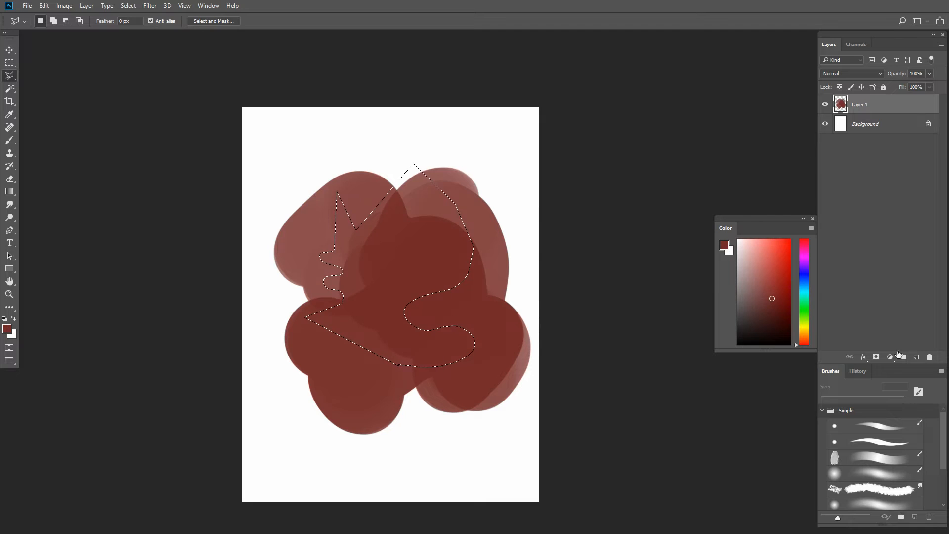
- Try masking Layer 1 with the lasso selection, and clear the selection
left_click(878, 358)
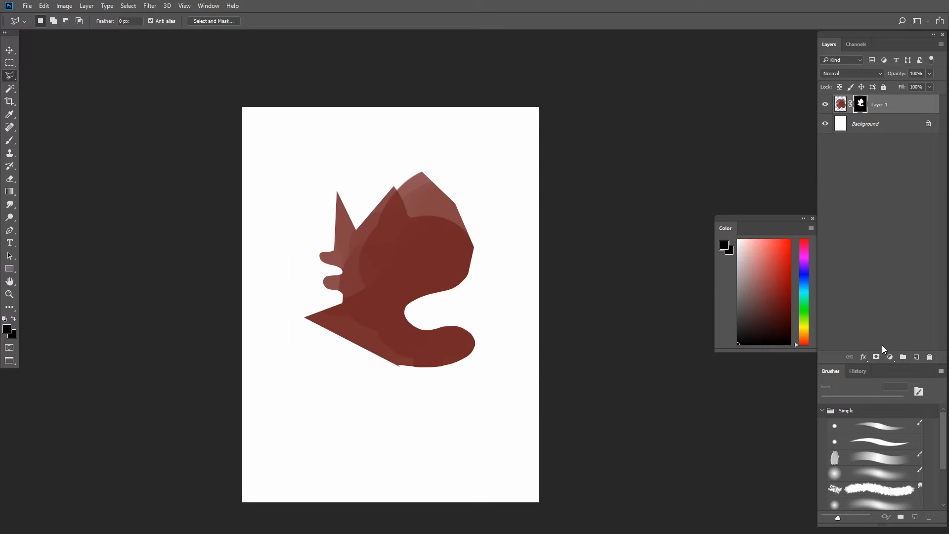
key("ctrl+z")
key("ctrl+d")
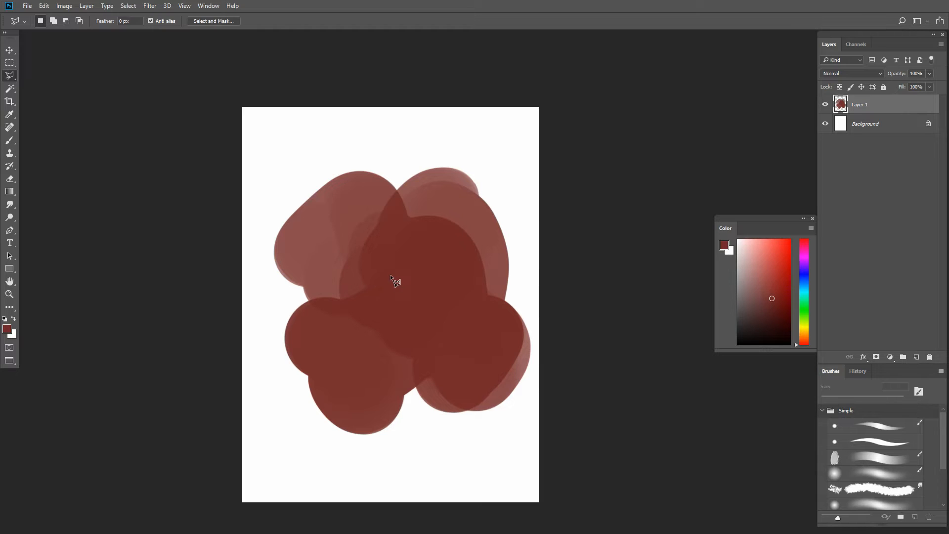
- Start Quick Mask mode and paint a soft-edged area over the blob's upper-right lobe with the soft round brush at 100 px
key("b")
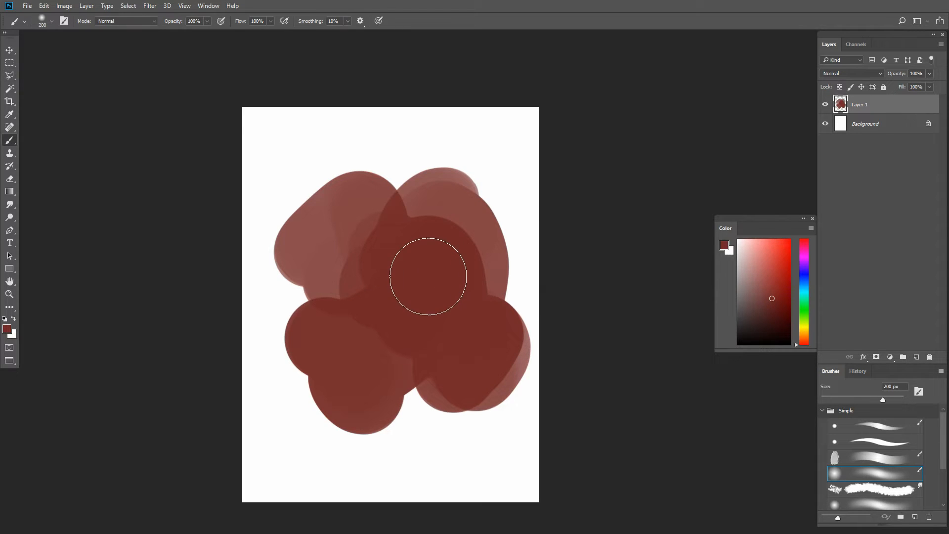
key("q")
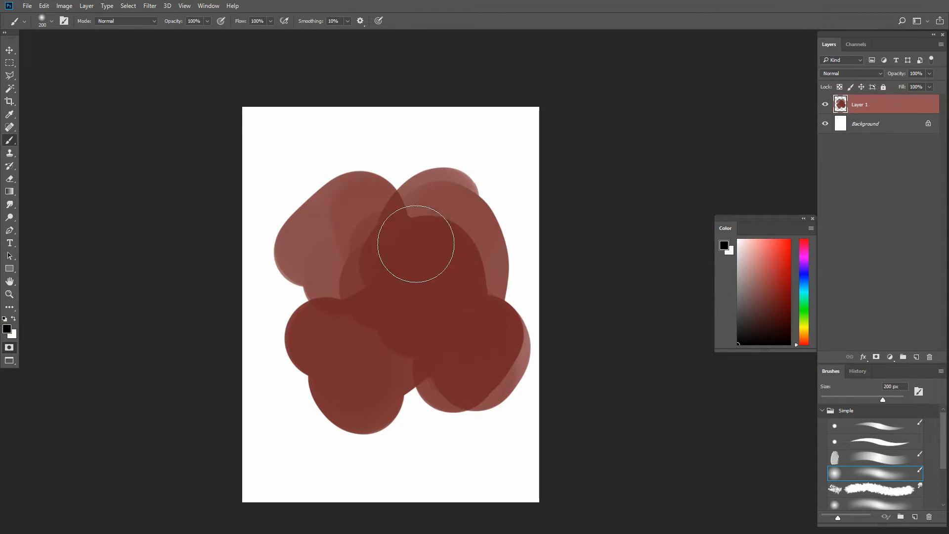
key("bracketleft")
key("bracketleft")
key("bracketleft")
key("bracketleft")
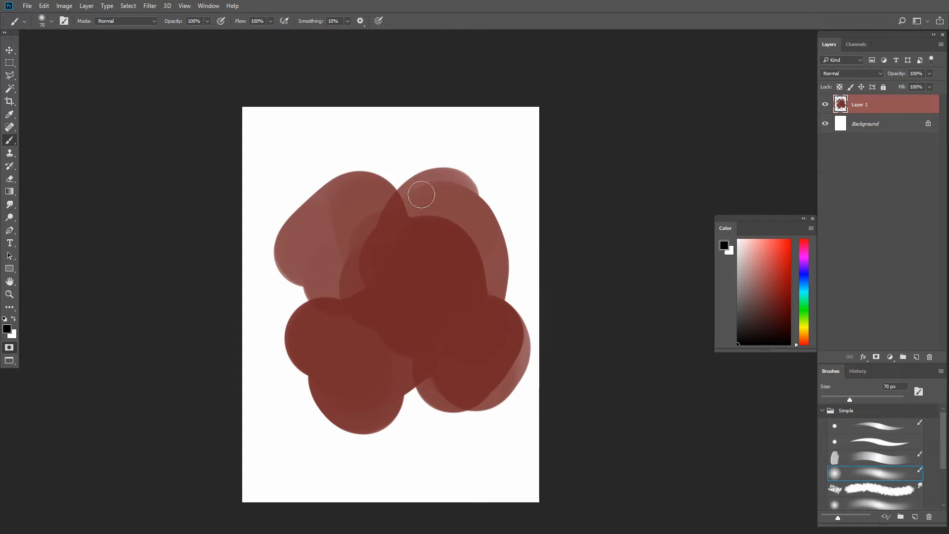
mouse_move(438, 233)
left_mouse_down()
mouse_move(455, 193)
mouse_move(480, 239)
mouse_move(476, 191)
mouse_move(457, 184)
mouse_move(471, 207)
mouse_move(439, 214)
mouse_move(436, 191)
mouse_move(503, 206)
mouse_move(487, 226)
mouse_move(505, 250)
left_mouse_up()
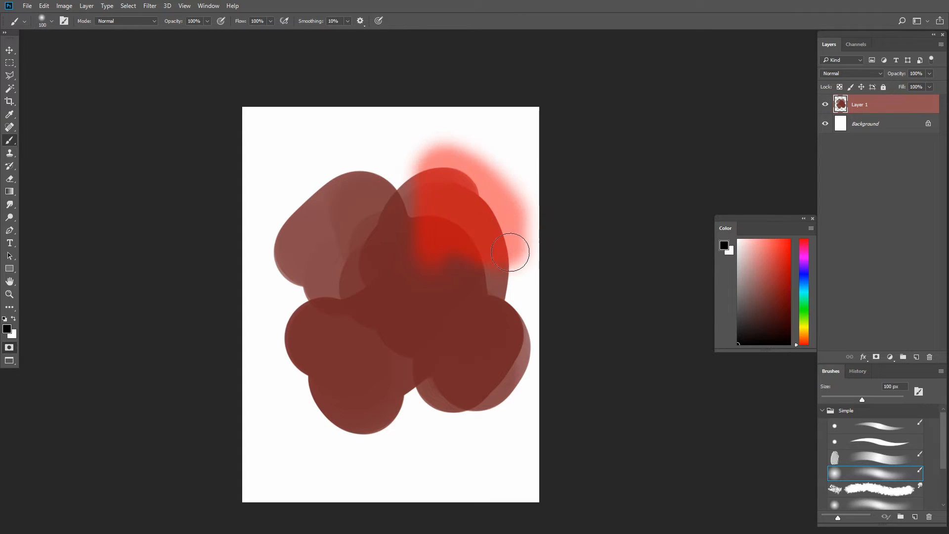
- Extend the Quick Mask with hard-edged strokes towards the blob's centre and upper edge, using a hard round brush at 100 px
left_click(870, 442)
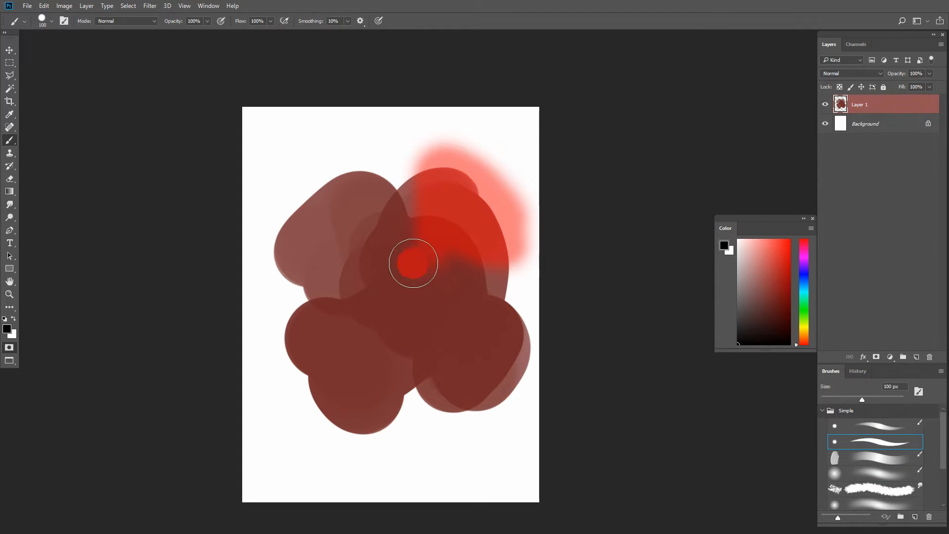
mouse_move(413, 261)
left_mouse_down()
mouse_move(459, 245)
mouse_move(426, 237)
left_mouse_up()
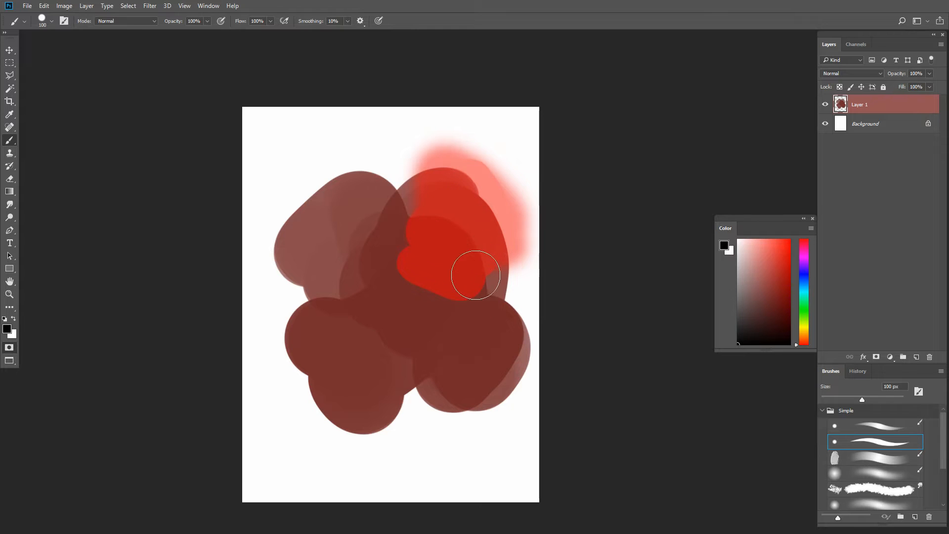
mouse_move(439, 180)
left_mouse_down()
mouse_move(407, 164)
mouse_move(449, 184)
mouse_move(459, 164)
left_mouse_up()
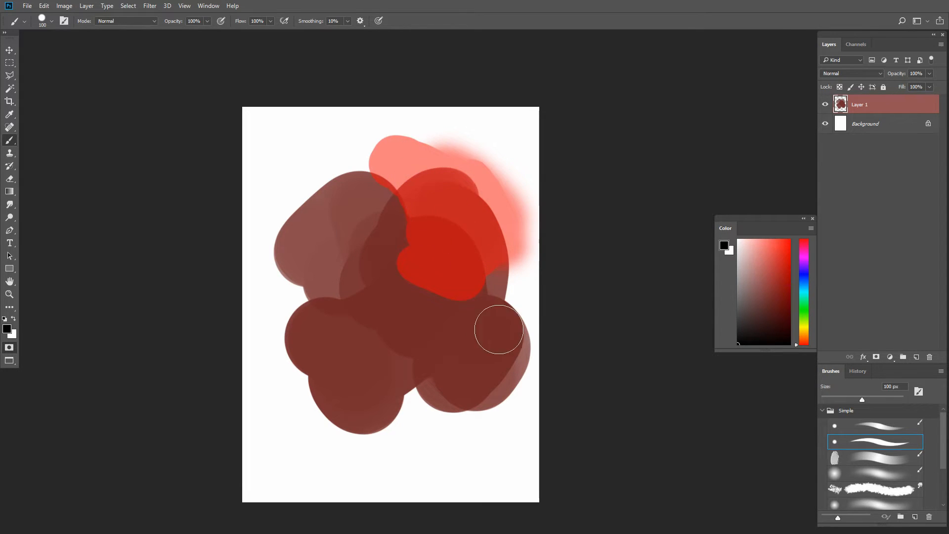
- Toggle Quick Mask off and on to compare the painted area with the resulting selection
key("q")
- Add a soft round spot to the Quick Mask over the blob's lower-left lobe with the soft round brush at 150 px
key("q")
key("q")
key("q")
left_click(873, 473)
key("q")
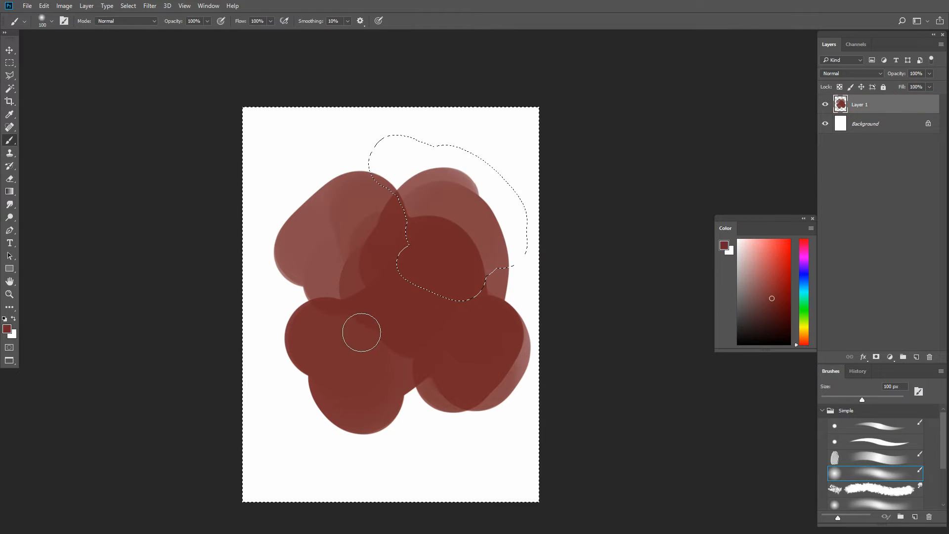
key("q")
key("bracketright")
key("bracketright")
left_click(362, 344)
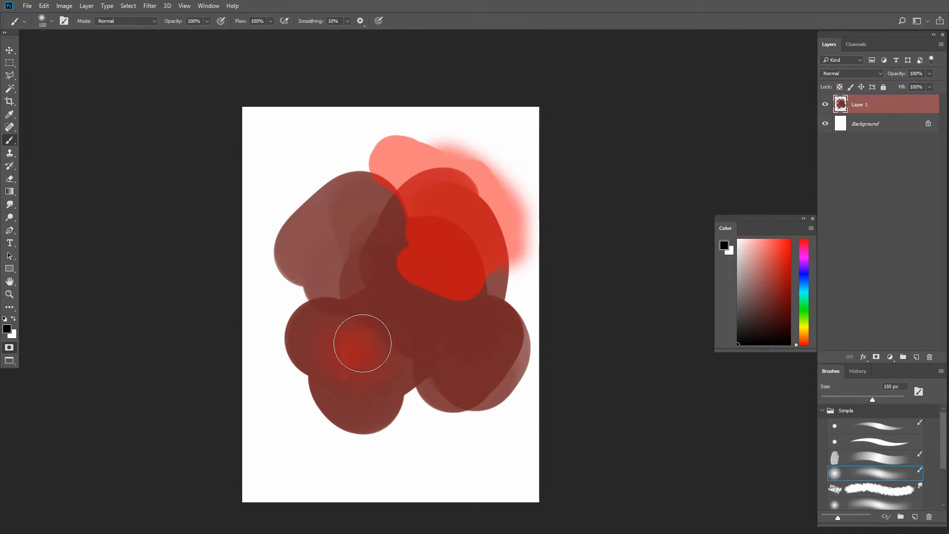
left_click_drag(362, 343, 361, 356)
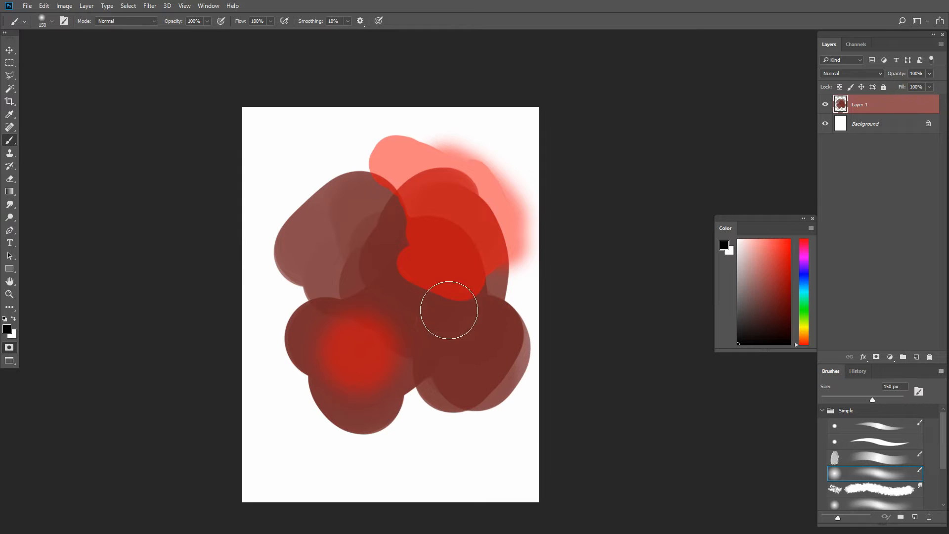
- Convert the painted Quick Mask into a selection
left_click(13, 352)
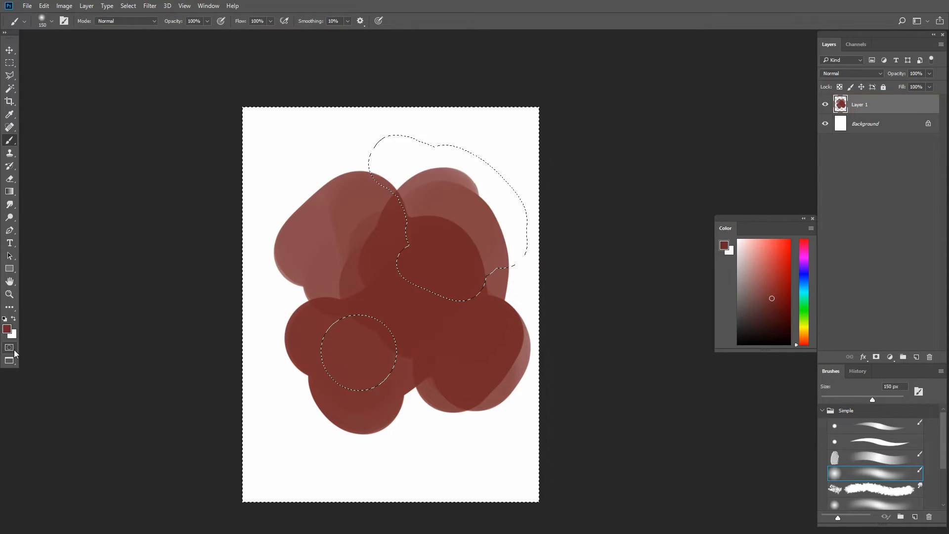
left_click(13, 353)
left_click(12, 352)
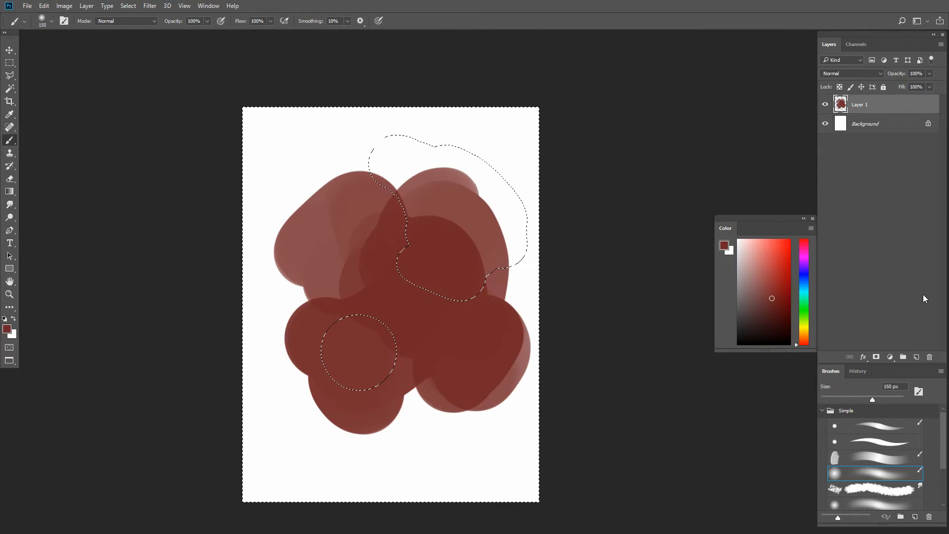
- Try masking Layer 1 twice with the Quick Mask selection, undo each mask, and clear the selection
left_click(878, 357)
key("ctrl+z")
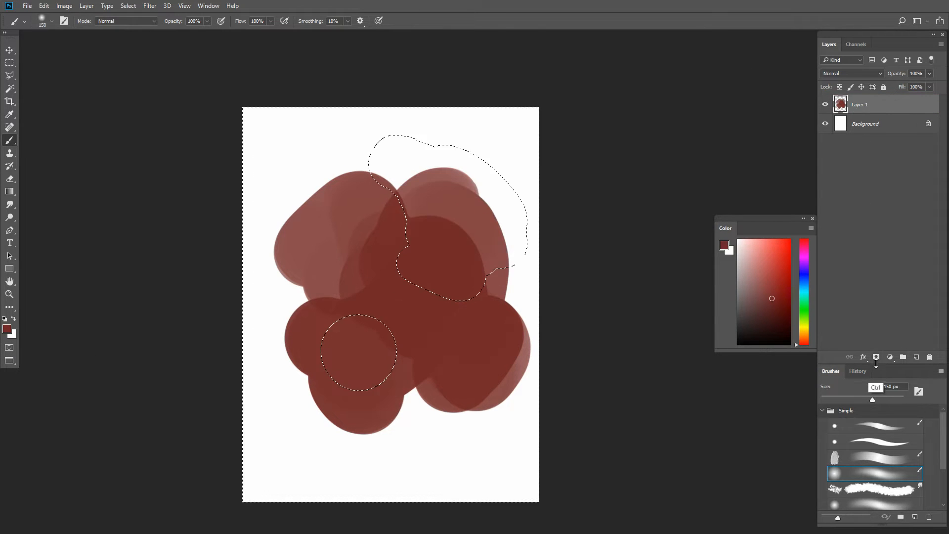
left_click(877, 358, "alt")
key("ctrl+z")
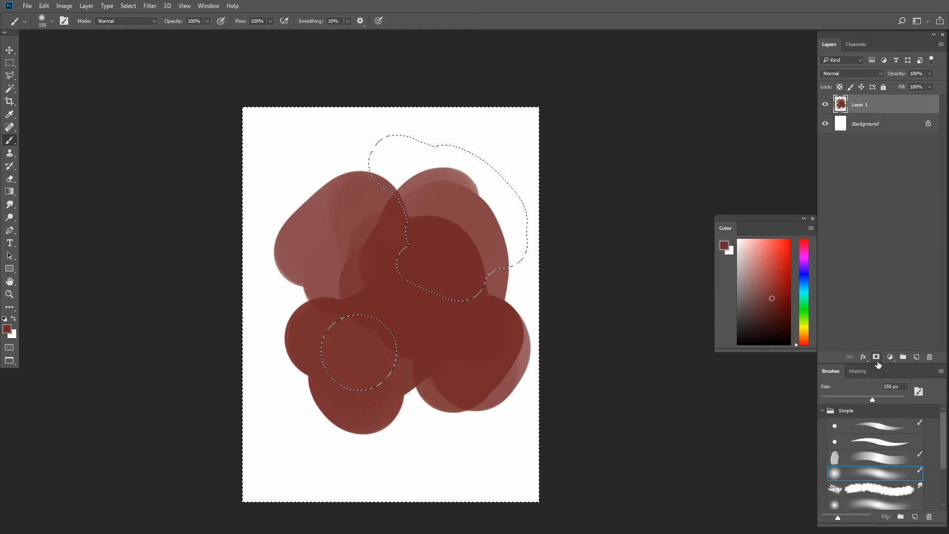
key("ctrl+d")
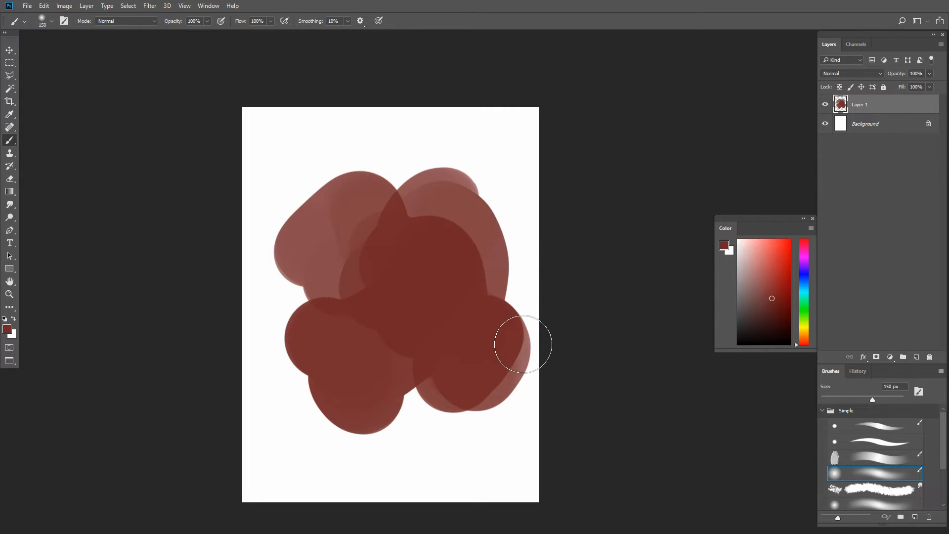
- Add a new layer above Layer 1 and clip it to Layer 1
key("bracketright")
left_click(917, 357)
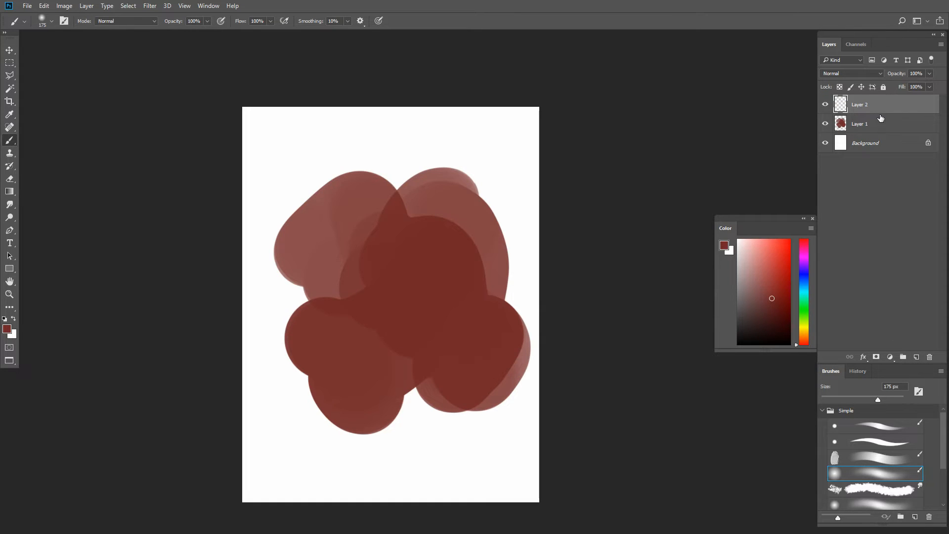
key("alt")
left_click(862, 111, "alt")
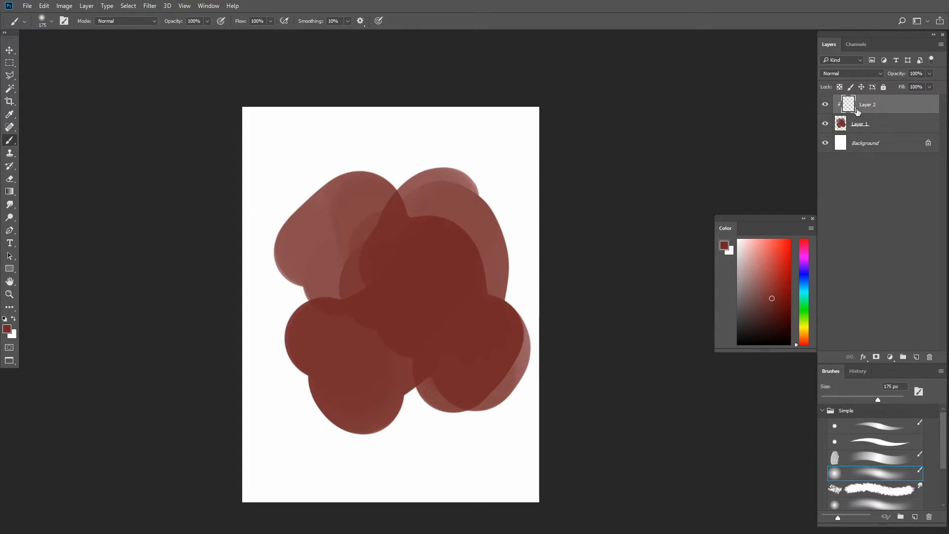
- Paint blue strokes on clipped Layer 2 over the blob's upper, right and lower parts with a hard round brush at 200 px
left_click(805, 274)
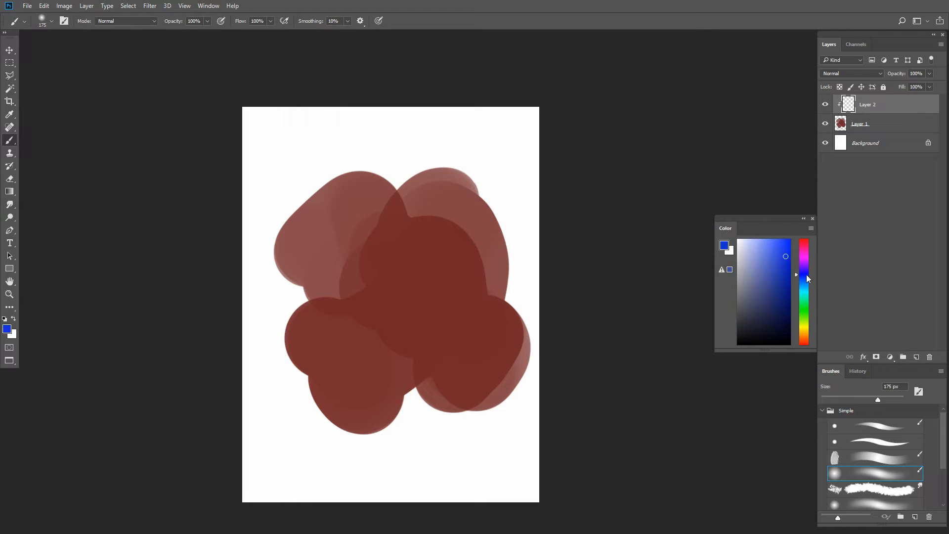
left_click(871, 443)
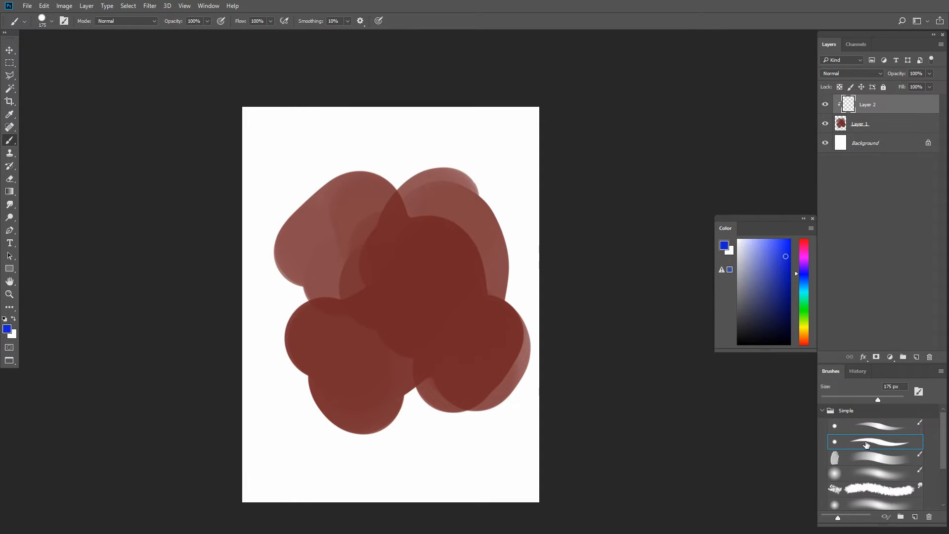
left_click(856, 424)
key("bracketright")
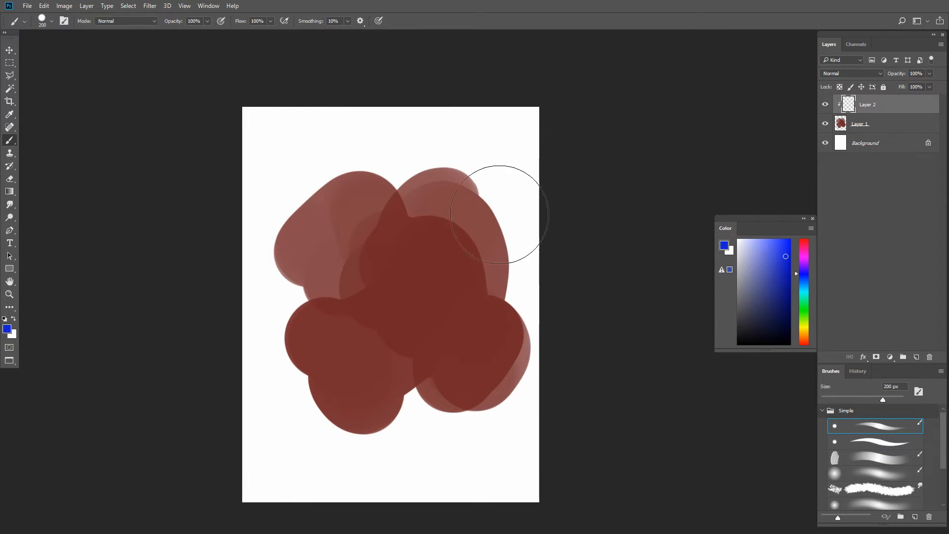
mouse_move(497, 192)
left_mouse_down()
mouse_move(383, 151)
mouse_move(317, 171)
left_mouse_up()
left_click_drag(554, 269, 548, 341)
left_click_drag(483, 294, 445, 326)
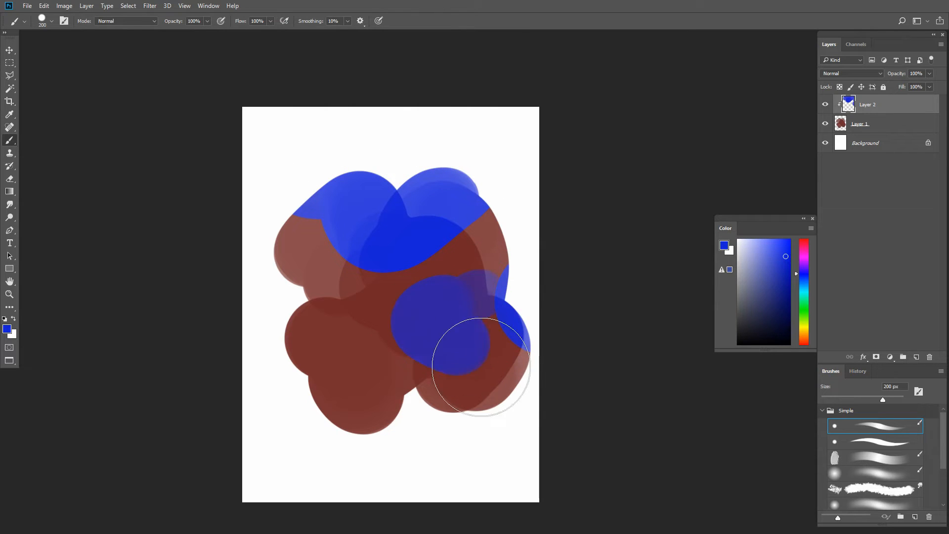
left_click_drag(451, 401, 337, 459)
mouse_move(553, 371)
left_mouse_down()
mouse_move(539, 375)
mouse_move(536, 365)
left_mouse_up()
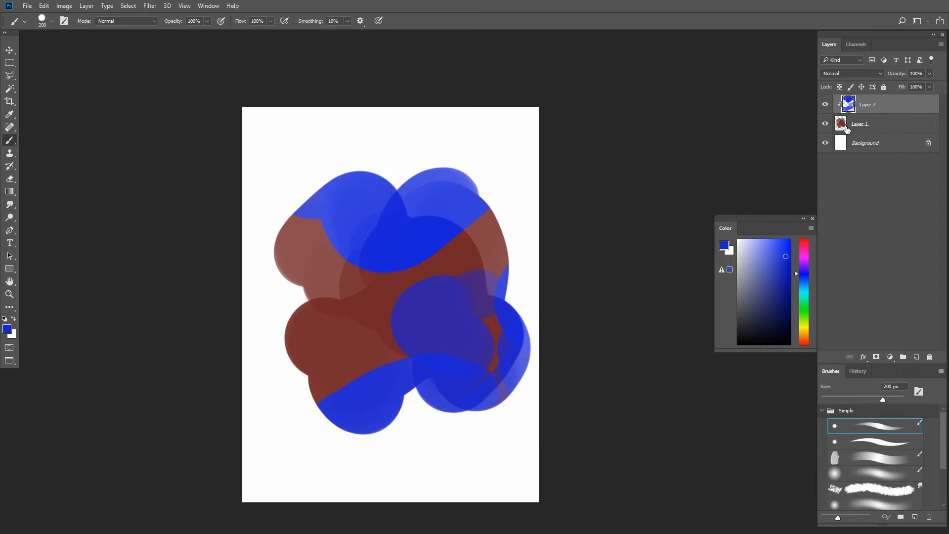
- Paint more blue over the blob's upper-right side on Layer 2 with the brush at 250 px
key("bracketright")
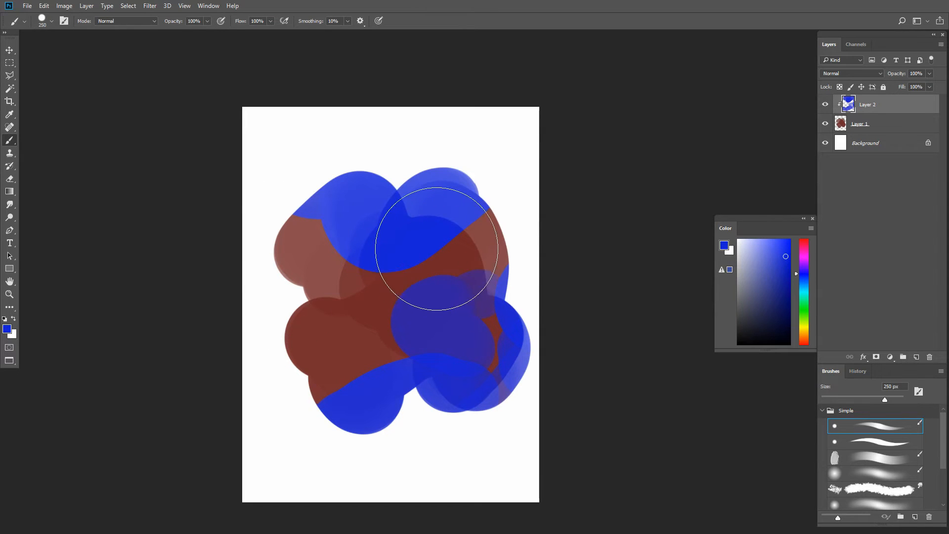
left_click_drag(458, 204, 549, 199)
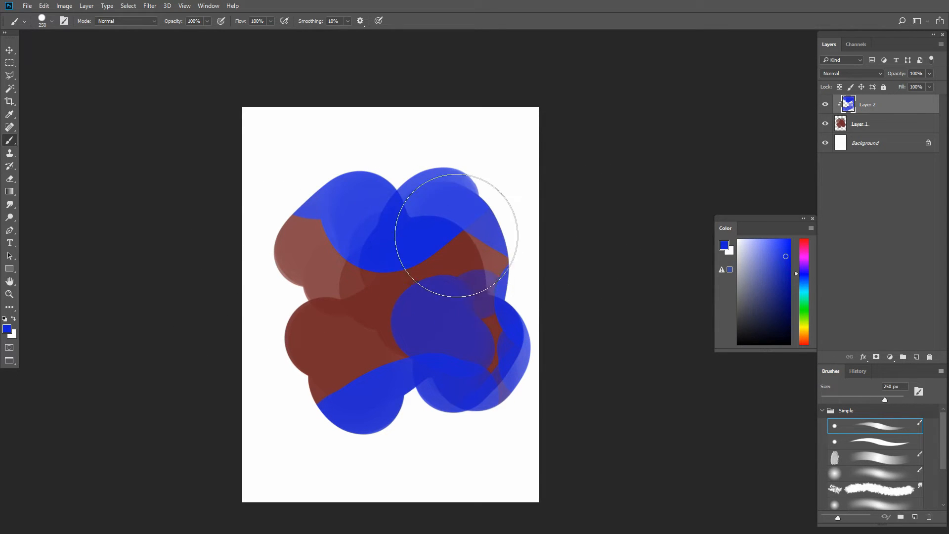
left_click_drag(452, 230, 515, 233)
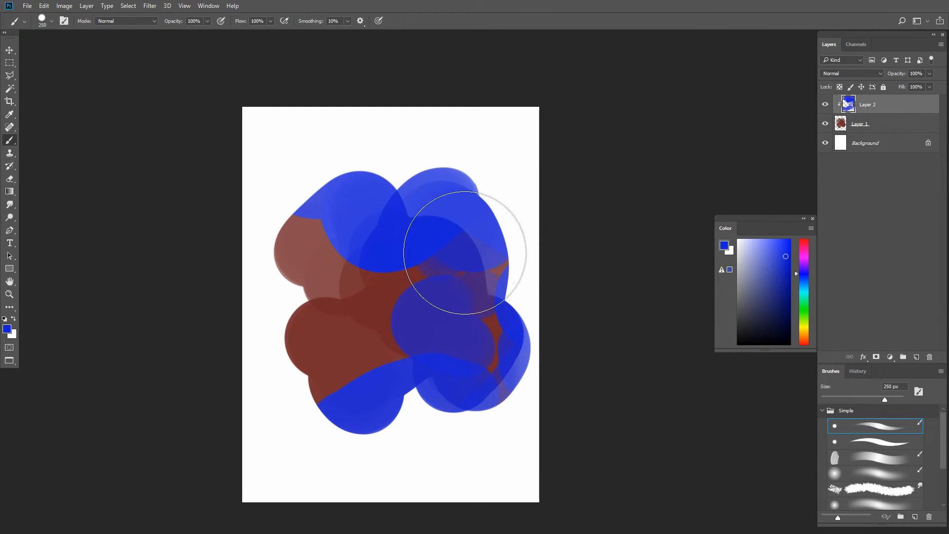
- Try blue strokes over the blob's upper-left lobe with the brush at 300 px, and undo them
key("]")
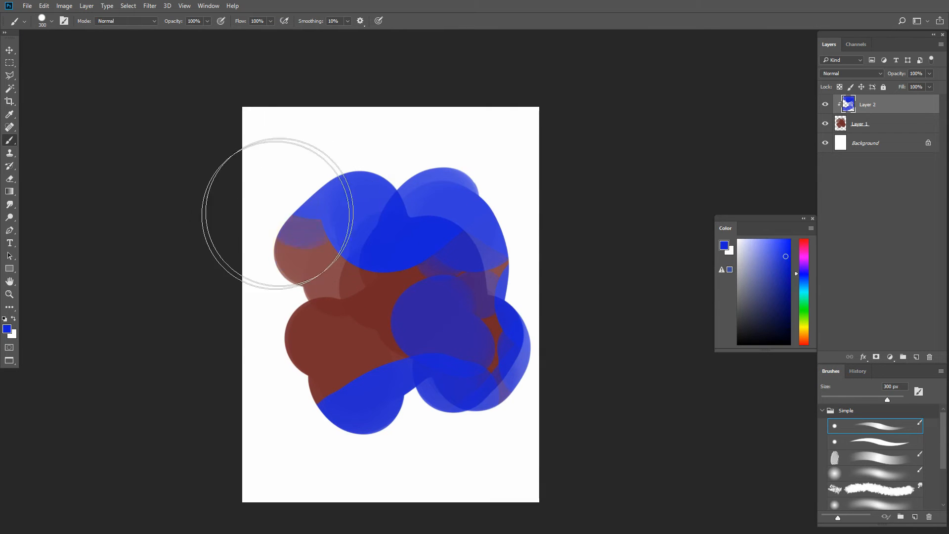
key("ctrl+z")
mouse_move(277, 214)
left_mouse_down()
mouse_move(286, 230)
mouse_move(298, 209)
left_mouse_up()
key("ctrl+z")
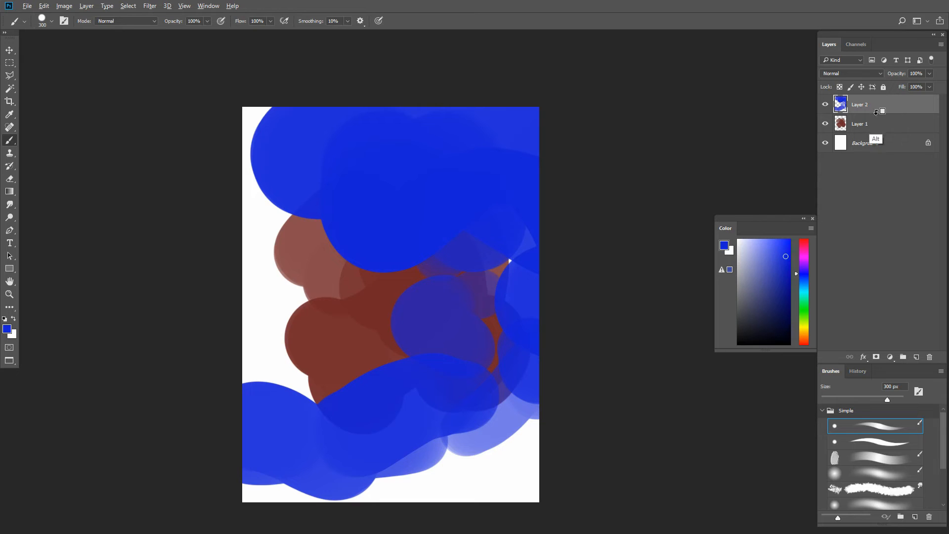
- Clip Layer 2 to Layer 1 again, and add a new clipped layer between them
left_click(878, 111, "alt")
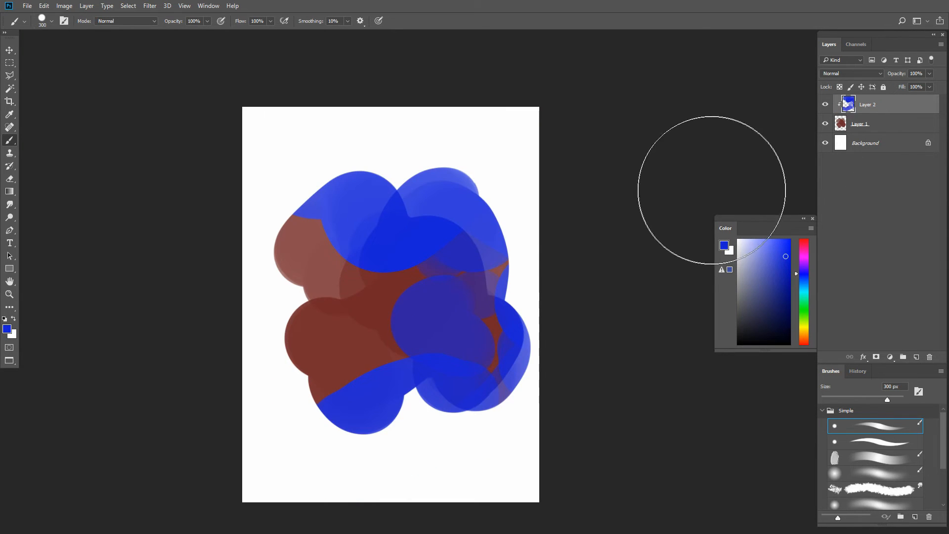
left_click(917, 357)
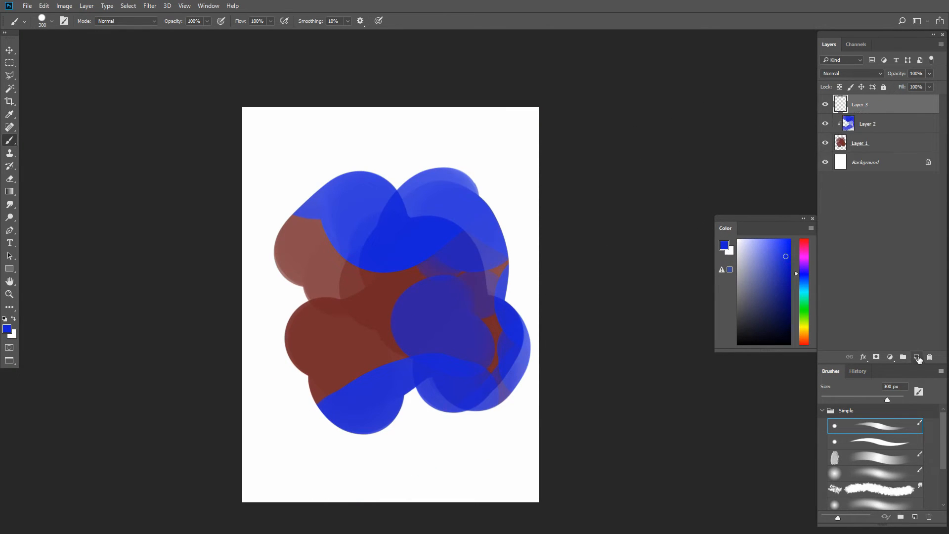
left_click_drag(846, 125, 868, 132)
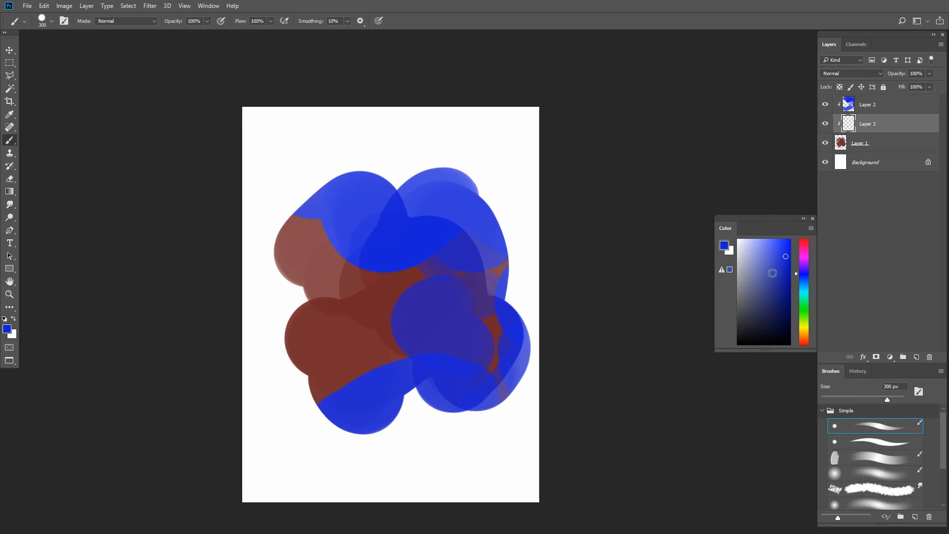
- Paint purple strokes on Layer 3 across the blob's middle and left side with the 300 px brush
left_click_drag(808, 278, 806, 261)
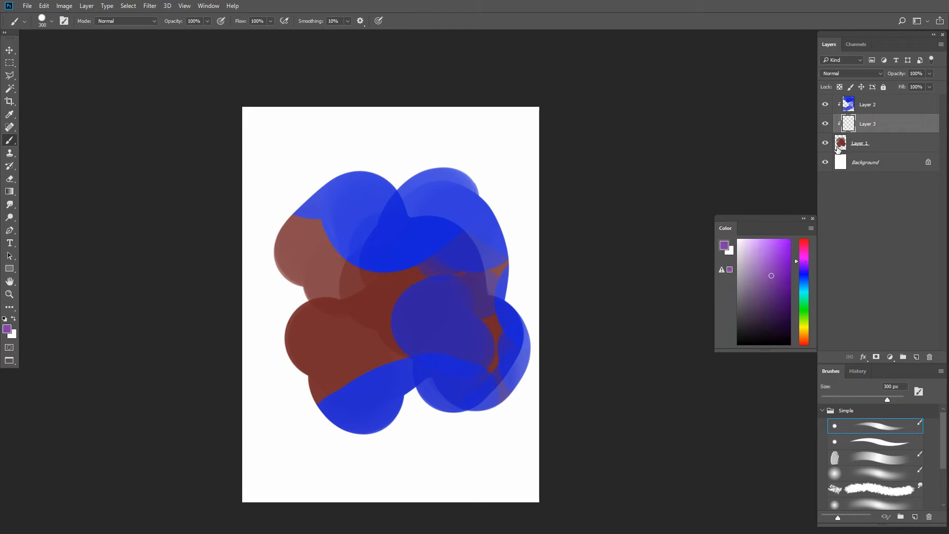
mouse_move(435, 225)
left_mouse_down()
mouse_move(392, 251)
mouse_move(421, 323)
mouse_move(455, 284)
mouse_move(454, 265)
mouse_move(442, 282)
left_mouse_up()
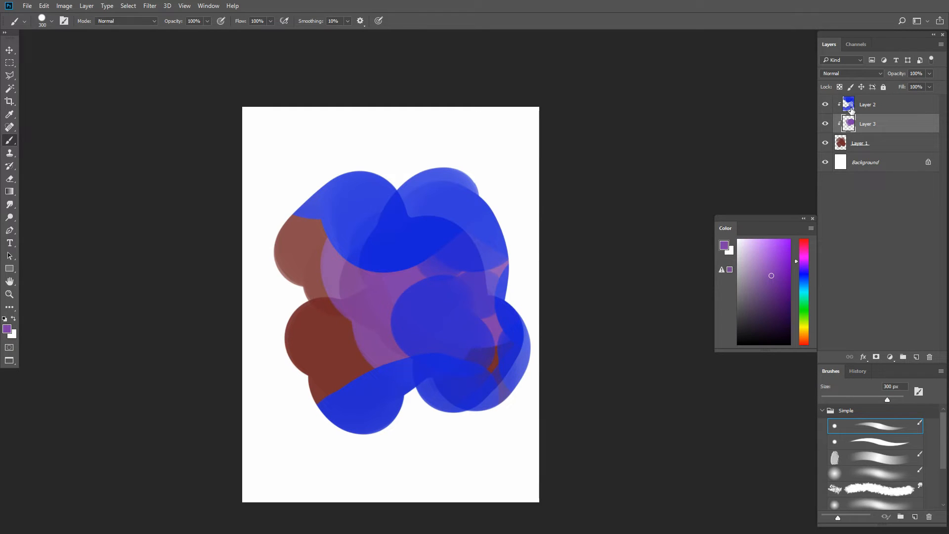
mouse_move(399, 235)
left_mouse_down()
mouse_move(407, 274)
mouse_move(327, 255)
mouse_move(356, 260)
mouse_move(367, 227)
mouse_move(350, 250)
left_mouse_up()
- Reduce the brush size to 175 px, and merge Layer 3 down into Layer 1
key("bracketleft")
key("bracketleft")
key("bracketleft")
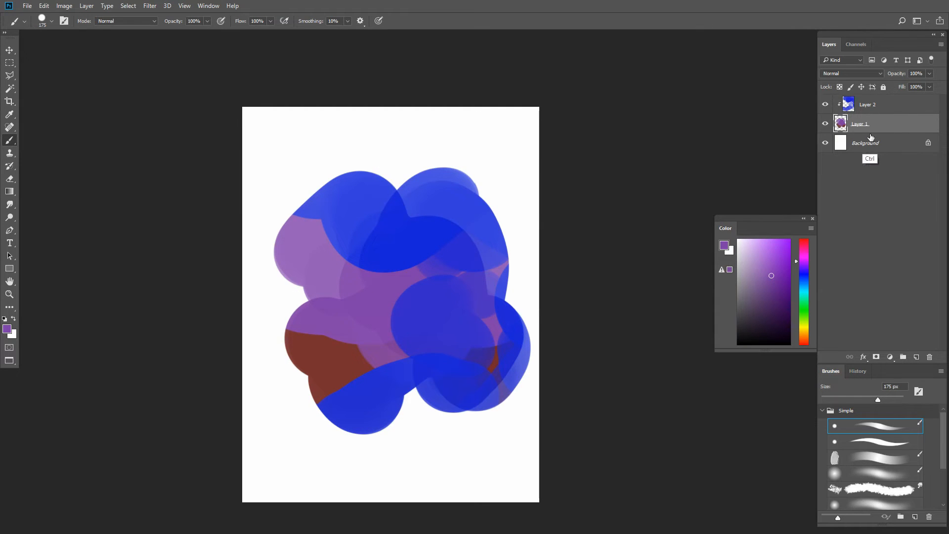
right_click(865, 124)
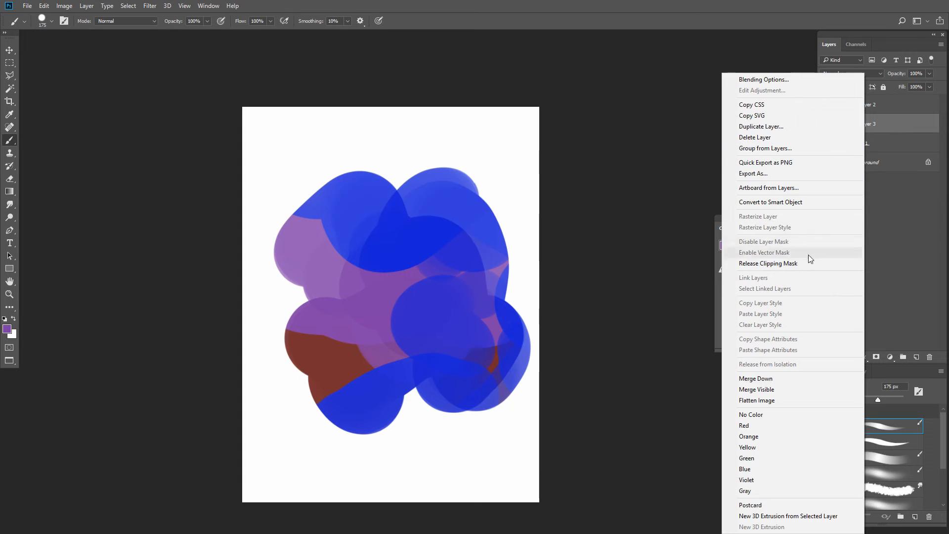
left_click(786, 379)
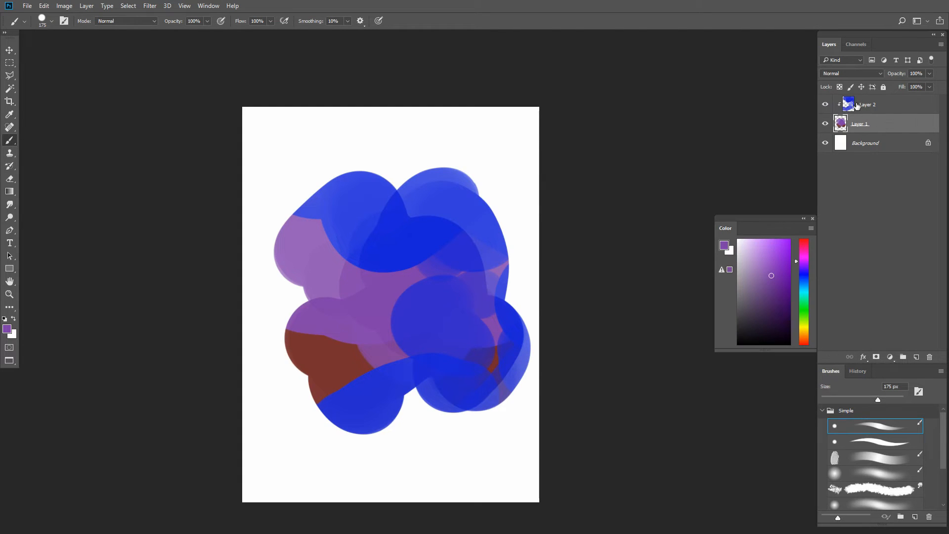
- Merge the clipped Layer 2 down into Layer 1
left_click(847, 99)
right_click(869, 104)
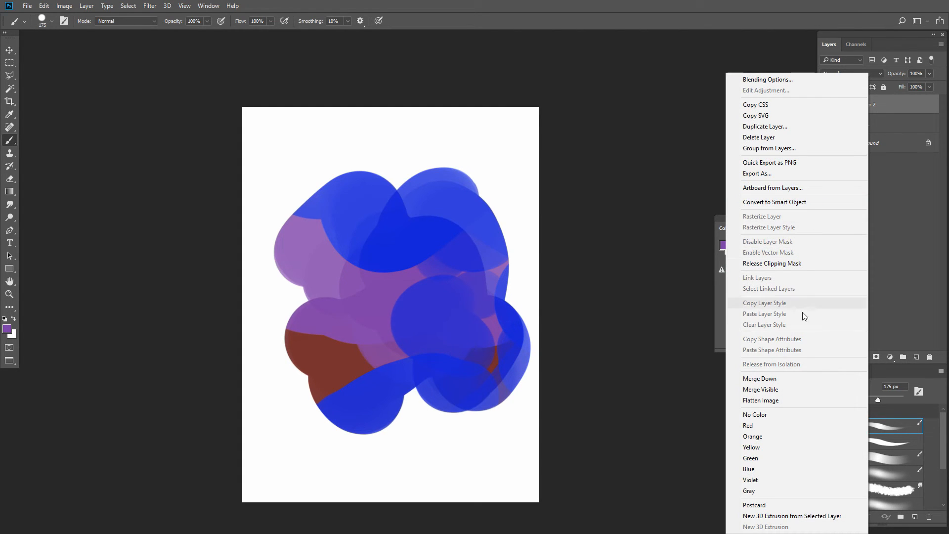
left_click(787, 379)
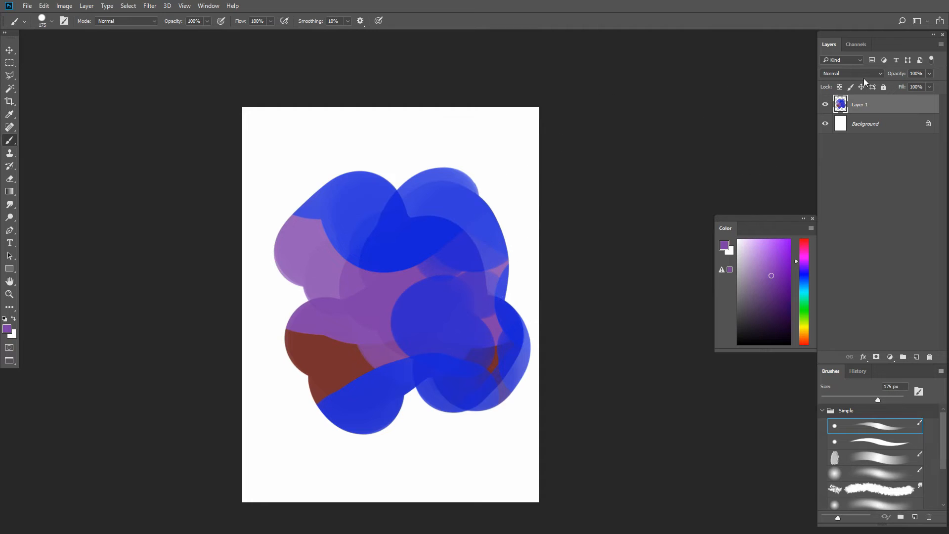
- Add a new empty layer above Layer 1 and load Layer 1's painted outline as a selection
left_click(842, 106, "ctrl")
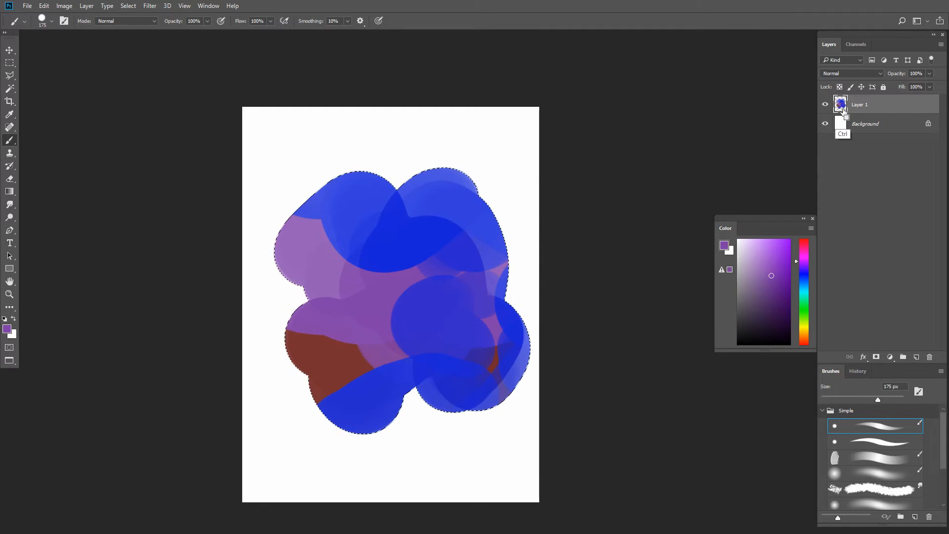
key("ctrl+d")
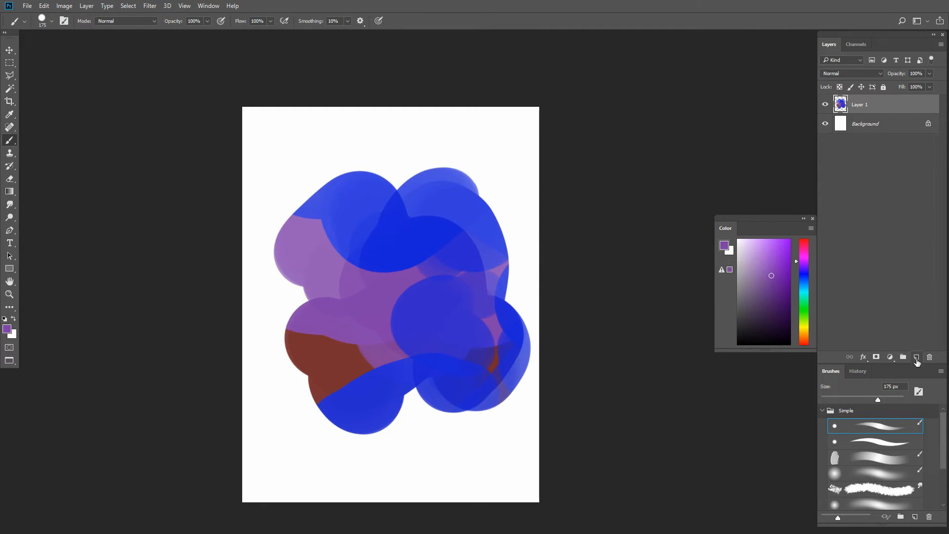
left_click(916, 358)
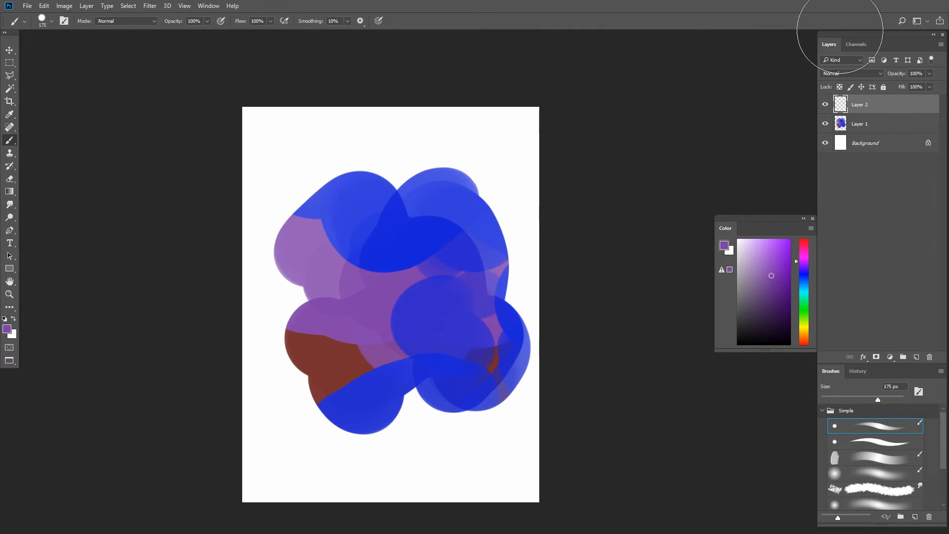
left_click(842, 124, "ctrl")
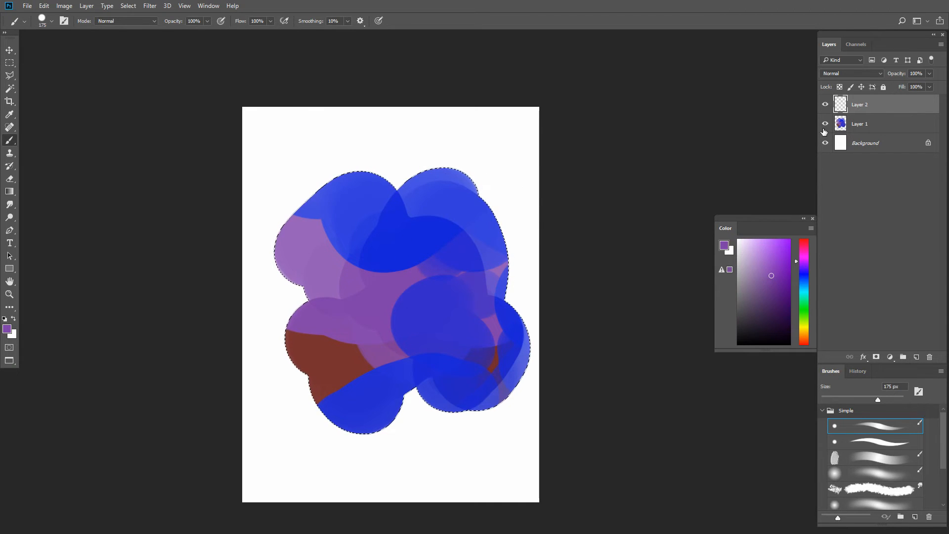
- Hide Layer 1, try purple strokes inside the selection on Layer 2, and clear the strokes and the selection
left_click(825, 124)
mouse_move(433, 239)
left_mouse_down()
mouse_move(467, 174)
mouse_move(399, 327)
mouse_move(447, 393)
mouse_move(309, 232)
mouse_move(422, 222)
left_mouse_up()
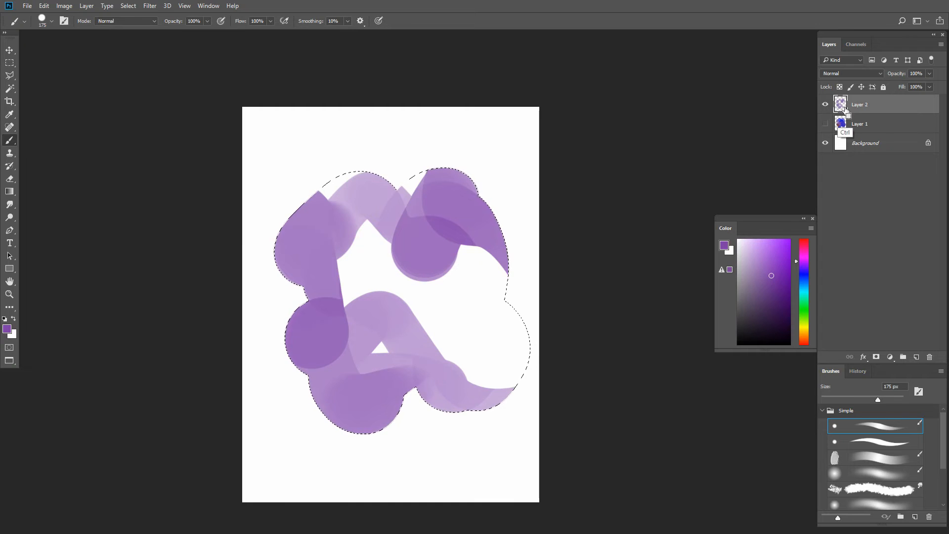
key("Delete")
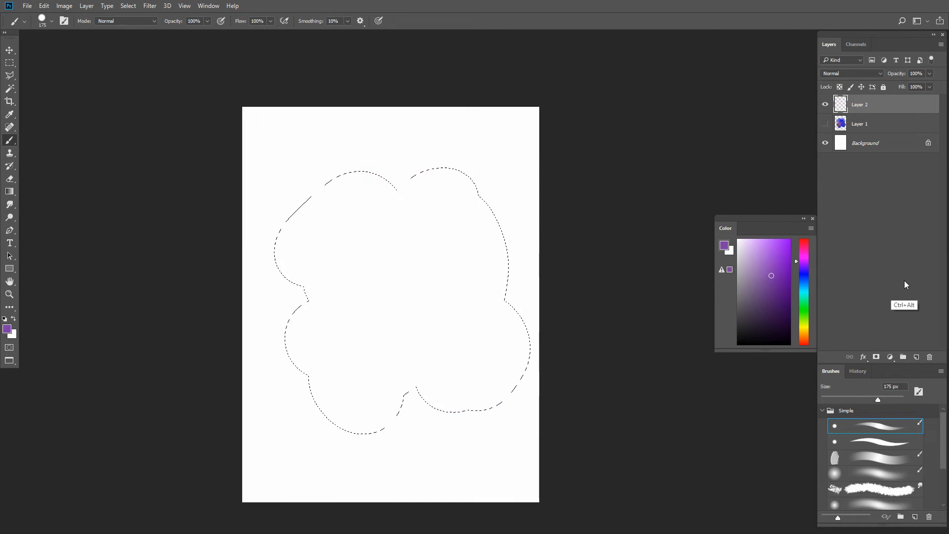
key("ctrl+d")
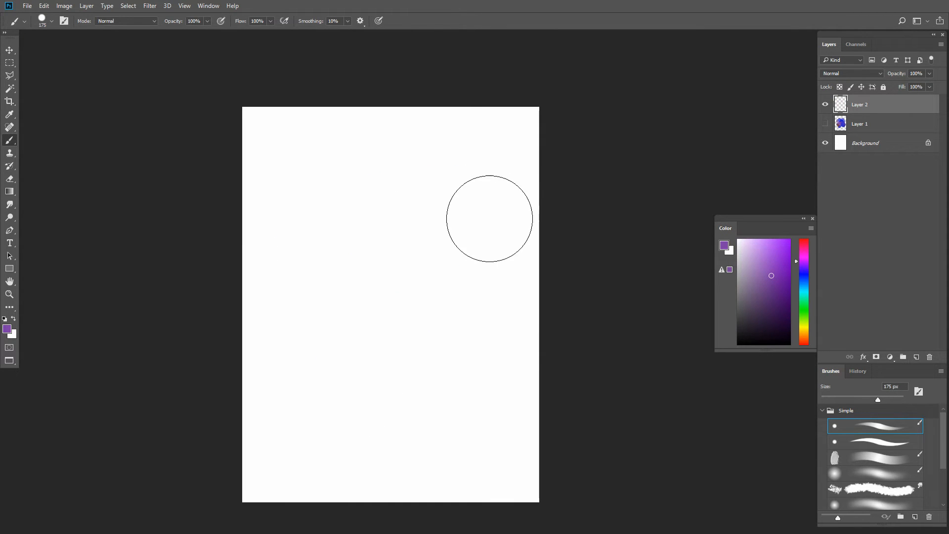
- Select three separate squares on the canvas, two near the top and one in the middle, and fill them with purple on Layer 2
key("m")
left_click_drag(443, 153, 489, 198)
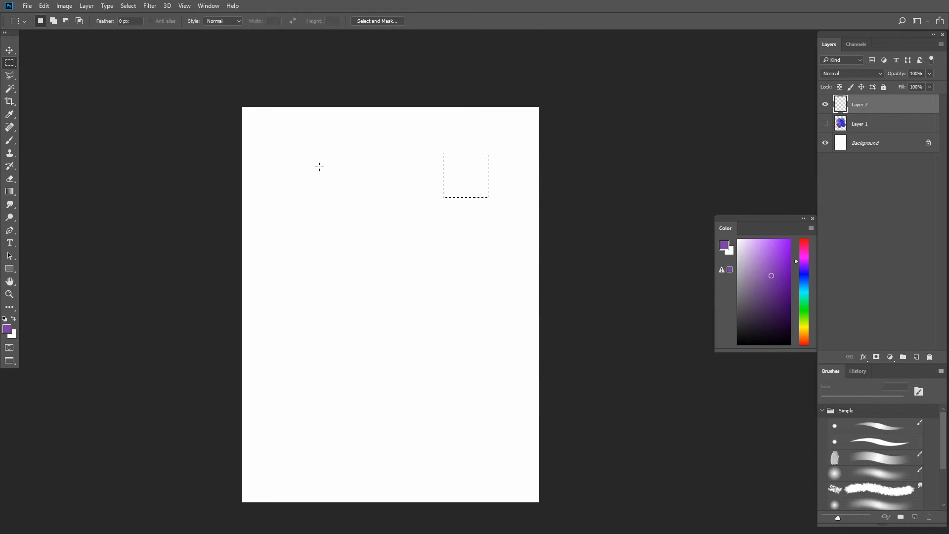
key("shift")
left_click_drag(295, 157, 341, 204)
key("shift")
mouse_move(362, 283)
left_mouse_down()
mouse_move(423, 335)
mouse_move(411, 332)
left_mouse_up()
key("alt+BackSpace")
key("ctrl+d")
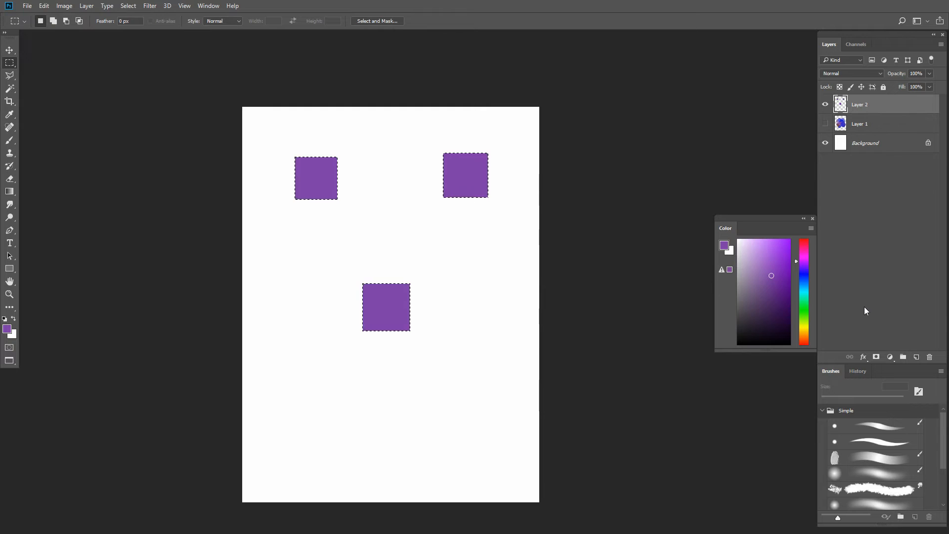
- Swap visibility from Layer 2 to Layer 1, and load Layer 2's three squares as a selection
left_click(825, 105)
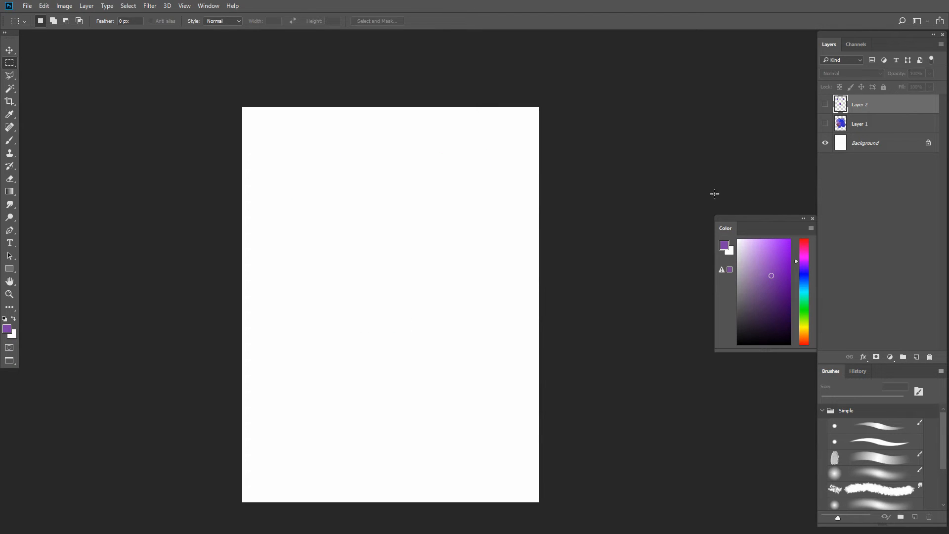
left_click(825, 124)
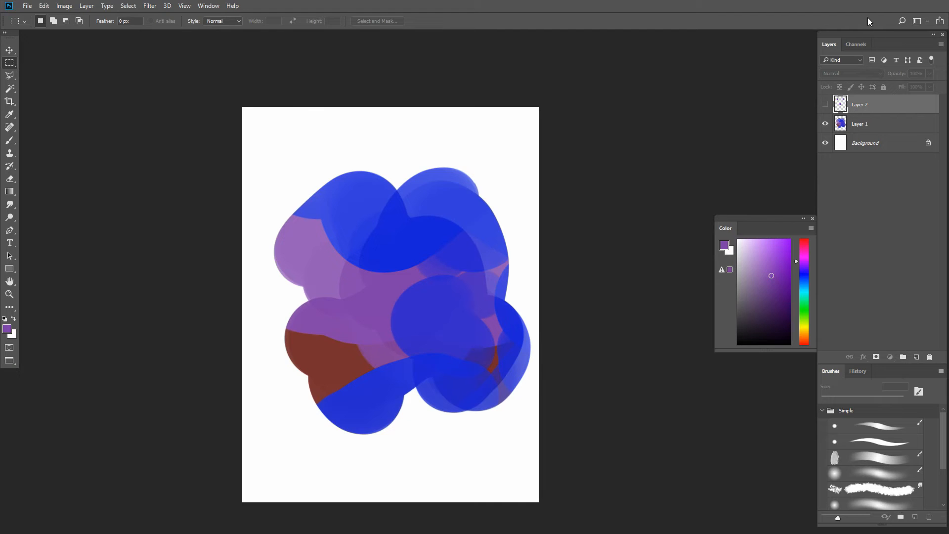
left_click(841, 104, "ctrl")
- Try purple paint on Layer 1 inside the three selected squares with the 250 px brush, undo it, and deselect
left_click(869, 128)
key("b")
left_click(477, 175)
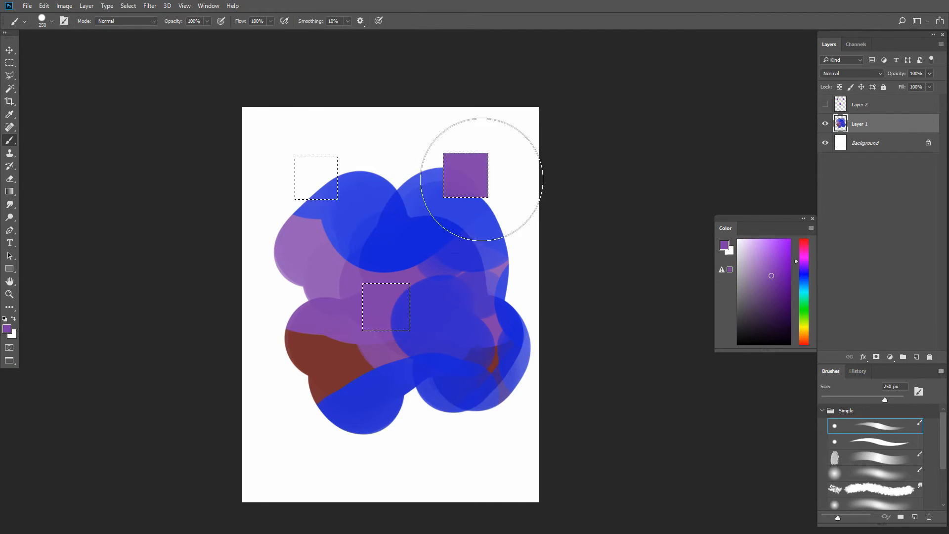
left_click(386, 314)
left_click(316, 178)
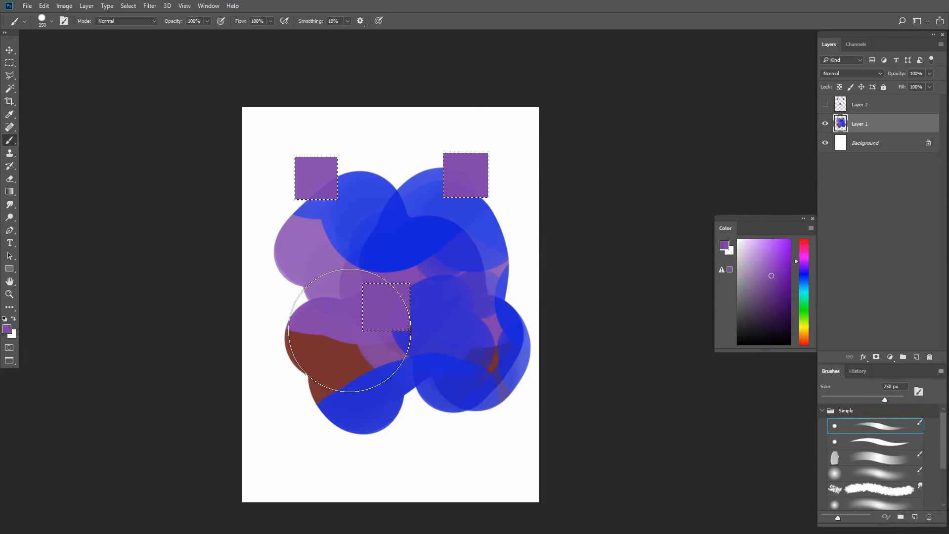
key("ctrl+z")
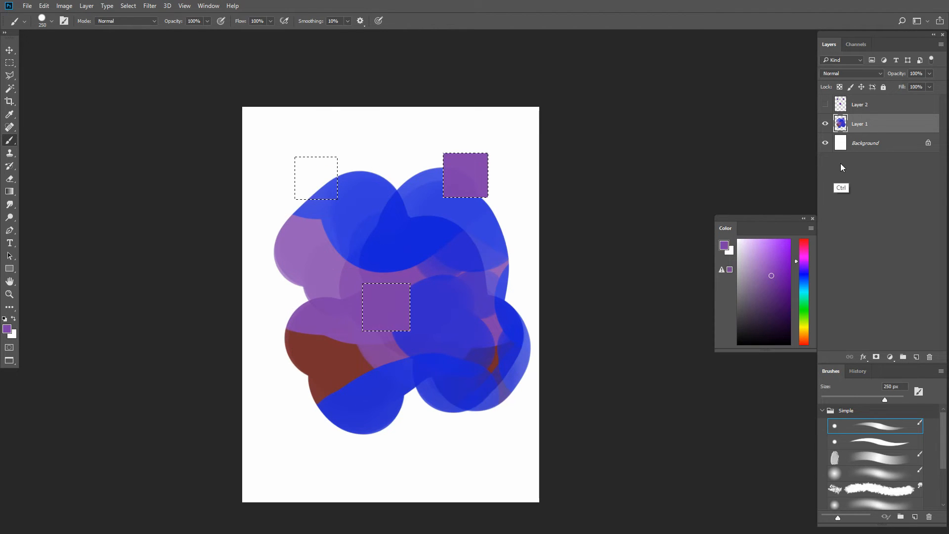
key("ctrl+z")
key("ctrl+z")
key("ctrl+d")
- Delete Layer 2 with the purple squares and hide the Background layer
left_click(882, 113)
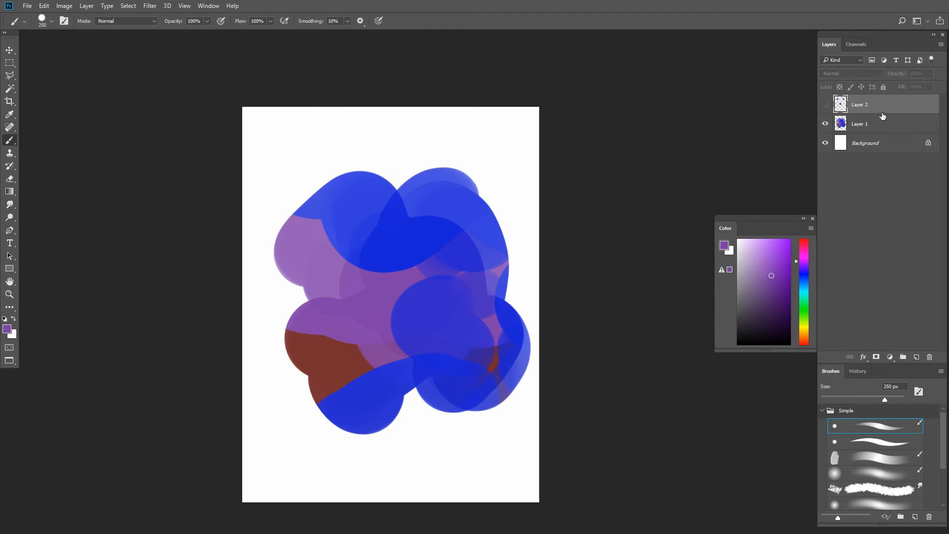
key("Delete")
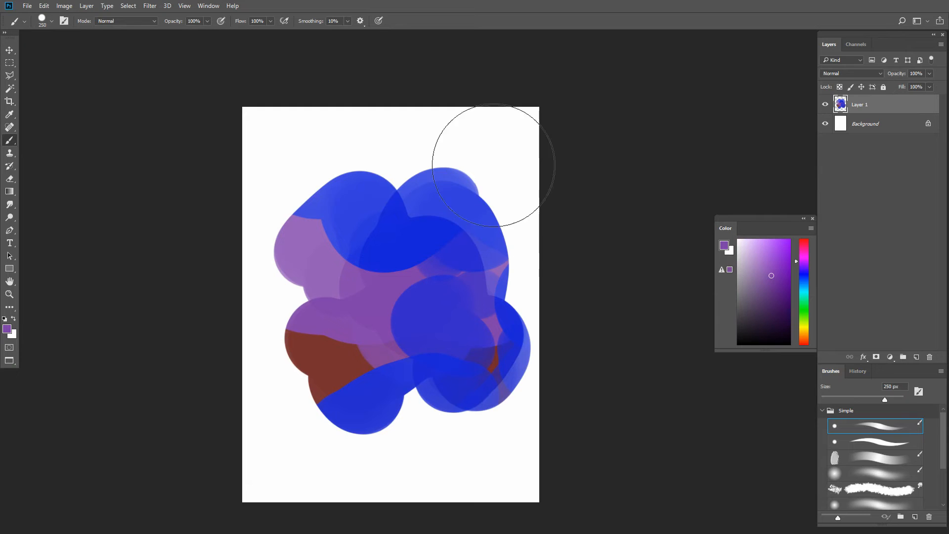
left_click(826, 124)
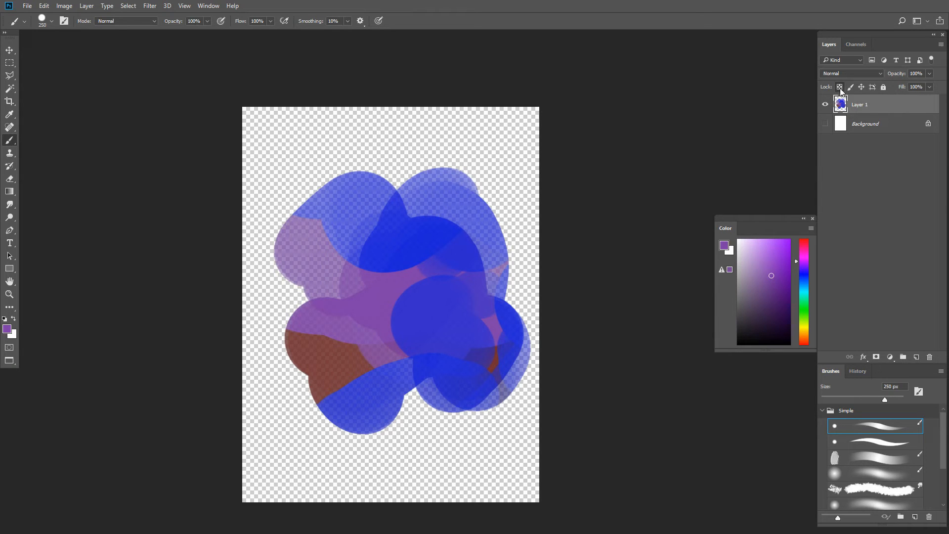
- Lock Layer 1's transparent pixels and paint dark yellow strokes across the whole blob, reducing the brush to 200 px
left_click_drag(806, 274, 806, 325)
left_click(790, 263)
key("bracketright")
key("bracketright")
key("bracketright")
left_click(416, 164)
mouse_move(416, 164)
left_mouse_down()
mouse_move(334, 151)
mouse_move(525, 335)
mouse_move(339, 469)
left_mouse_up()
key("bracketleft")
key("bracketleft")
key("bracketleft")
key("bracketleft")
mouse_move(289, 288)
left_mouse_down()
mouse_move(439, 278)
mouse_move(455, 321)
left_mouse_up()
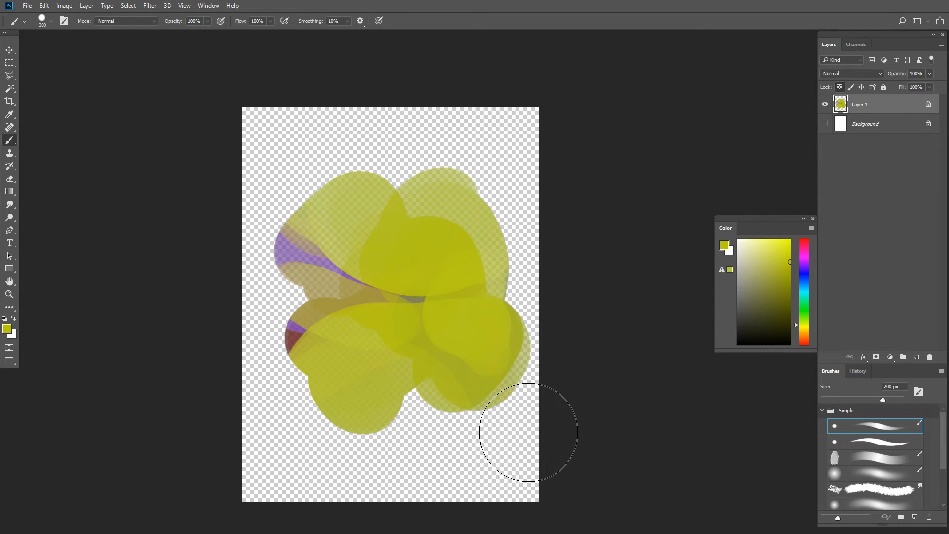
- Undo the most recent yellow strokes on Layer 1
key("ctrl+alt+z")
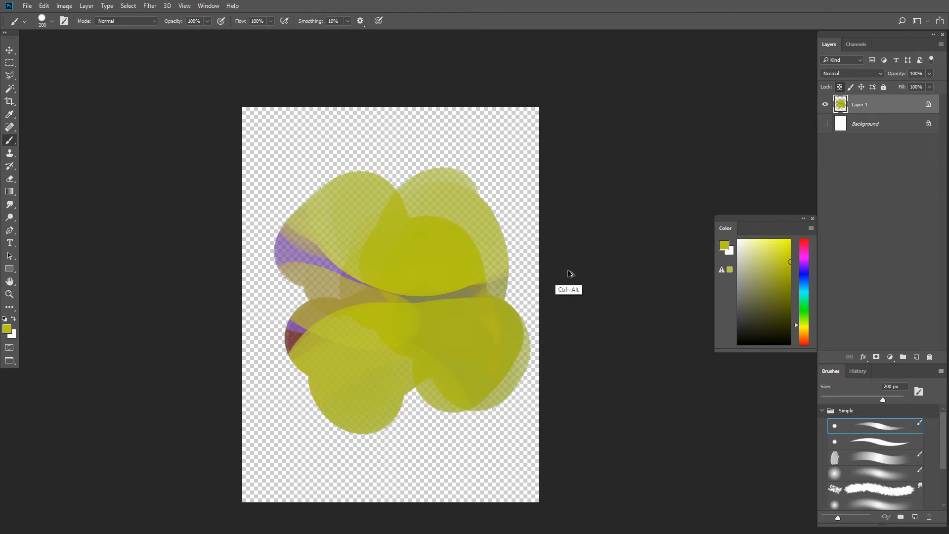
key("ctrl+alt+z")
key("ctrl+alt+z")
key("ctrl+alt+z")
- Enlarge the brush to 300 px, switch the color to black, and paint over the whole blob on Layer 1
key("bracketright")
key("bracketright")
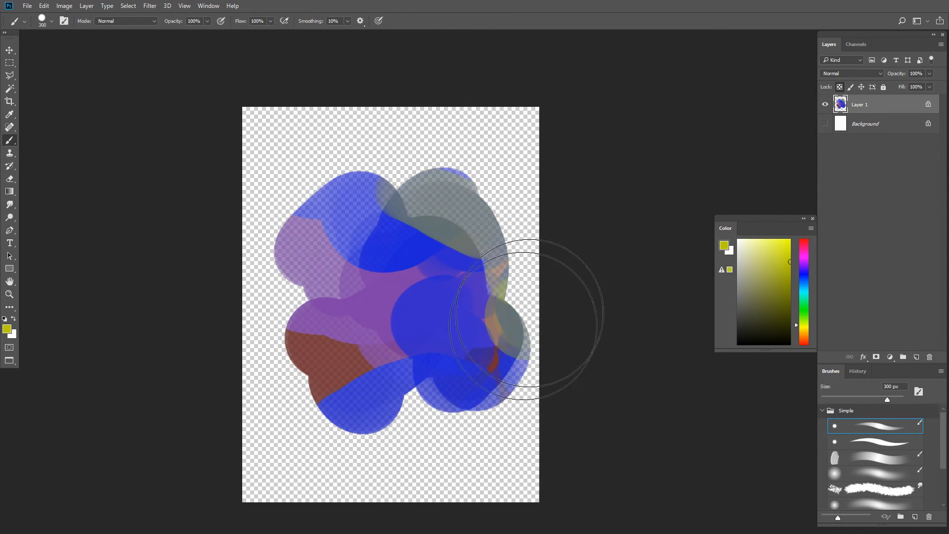
mouse_move(376, 272)
left_mouse_down()
mouse_move(341, 398)
mouse_move(455, 424)
mouse_move(475, 391)
mouse_move(365, 149)
mouse_move(479, 473)
mouse_move(477, 350)
left_mouse_up()
left_click(738, 344)
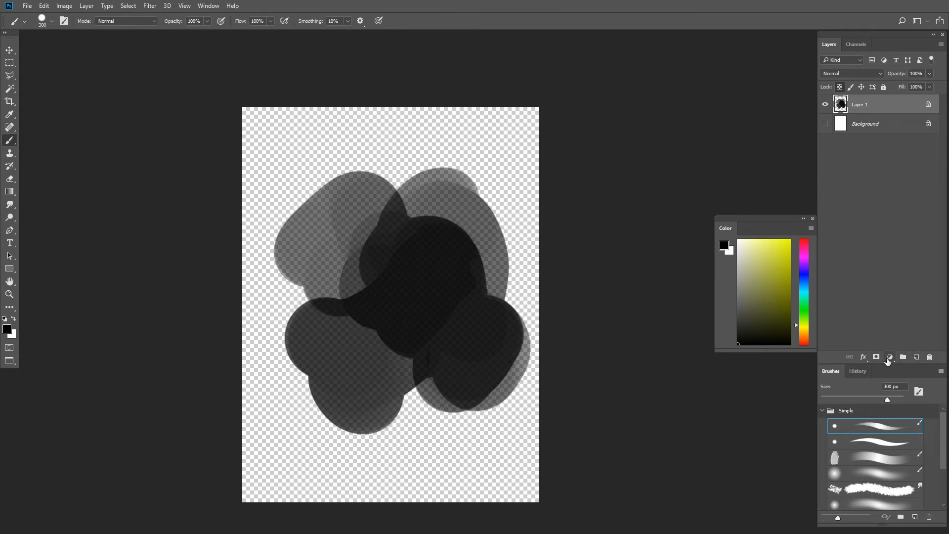
- Delete the blackened Layer 1 and add a new empty layer above the Background
left_click(929, 357)
key("Return")
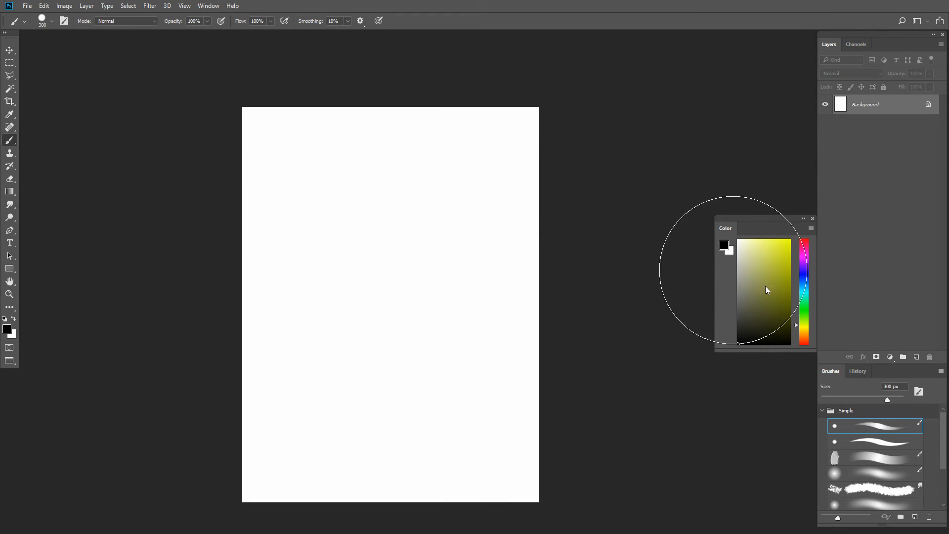
left_click(917, 357)
- Paint a solid black head-and-neck shape in the middle of the canvas with the second Simple brush, reducing its size to 150 px
left_click(873, 448)
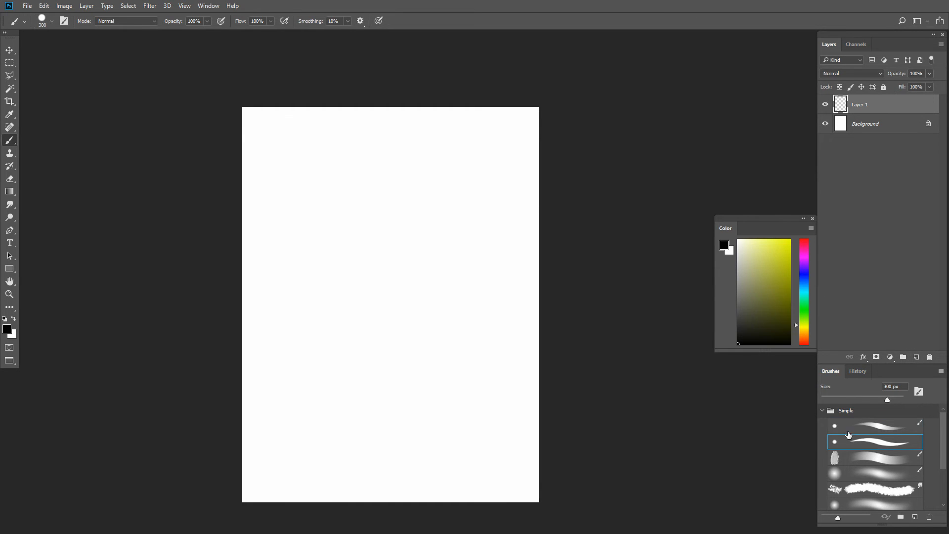
key("bracketright")
key("bracketright")
key("bracketleft")
key("bracketleft")
key("bracketleft")
key("bracketleft")
left_click(376, 252)
mouse_move(377, 252)
left_mouse_down()
mouse_move(384, 317)
mouse_move(415, 280)
mouse_move(393, 236)
mouse_move(428, 285)
mouse_move(423, 291)
mouse_move(434, 287)
mouse_move(407, 337)
mouse_move(441, 369)
left_mouse_up()
key("bracketleft")
key("bracketleft")
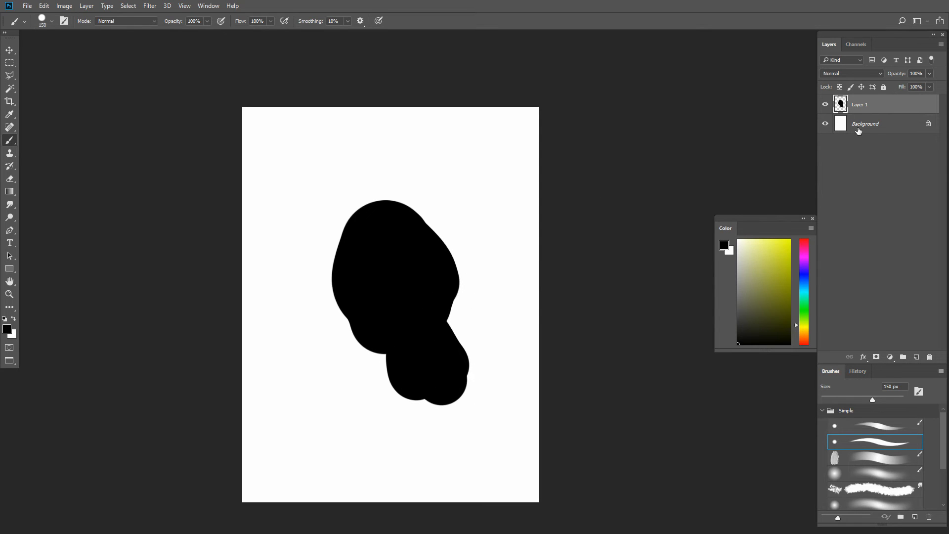
- Lock Layer 1's transparent pixels and paint mid-grey strokes over the shape's middle and right edge with the first Simple brush at 125 px
left_click(840, 87)
left_click(738, 293)
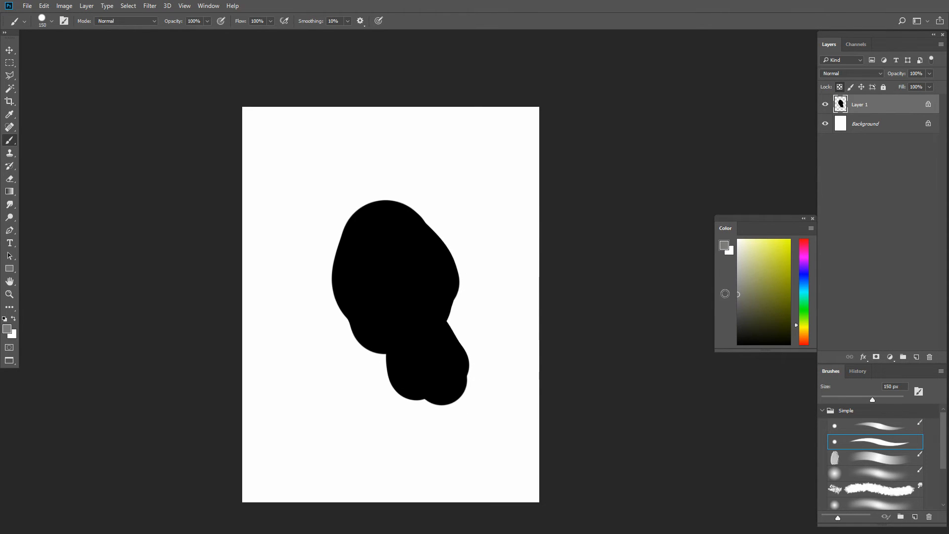
left_click(869, 425)
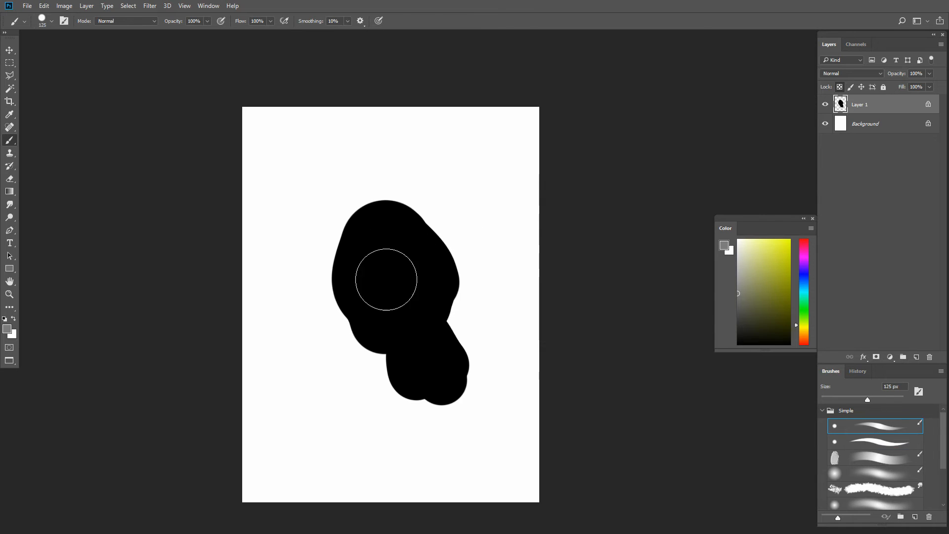
mouse_move(386, 277)
left_mouse_down()
mouse_move(400, 260)
mouse_move(416, 268)
mouse_move(344, 249)
mouse_move(342, 268)
mouse_move(376, 267)
left_mouse_up()
key("bracketleft")
mouse_move(426, 208)
left_mouse_down()
mouse_move(481, 280)
mouse_move(471, 340)
mouse_move(500, 376)
left_mouse_up()
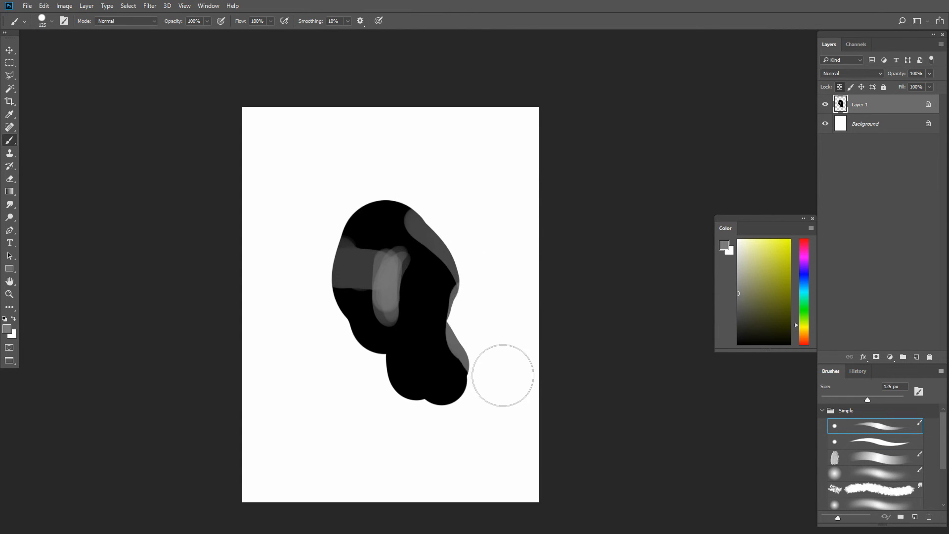
- Paint a thin grey stroke along the shape's upper-left edge with a smaller brush
key("bracketleft")
key("bracketleft")
key("bracketleft")
left_click_drag(343, 259, 402, 213)
- Paint broad grey strokes across the head part of the shape with the brush back at 125 px
key("bracketright")
key("bracketright")
key("bracketright")
key("bracketright")
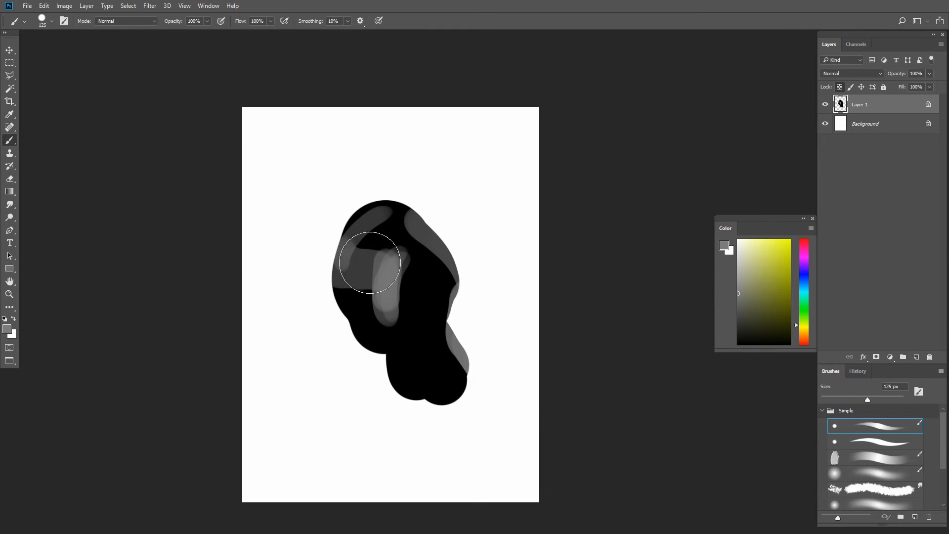
mouse_move(360, 271)
left_mouse_down()
mouse_move(379, 233)
mouse_move(361, 254)
mouse_move(402, 242)
mouse_move(373, 276)
mouse_move(394, 328)
mouse_move(383, 329)
mouse_move(380, 355)
mouse_move(373, 288)
mouse_move(430, 296)
mouse_move(394, 282)
left_mouse_up()
- Sample the central stroke's grey and paint lighter patches on the shape's left side, reducing the brush size to 45 px
key("bracketleft")
key("bracketleft")
key("alt")
left_click(387, 281, "alt")
key("bracketleft")
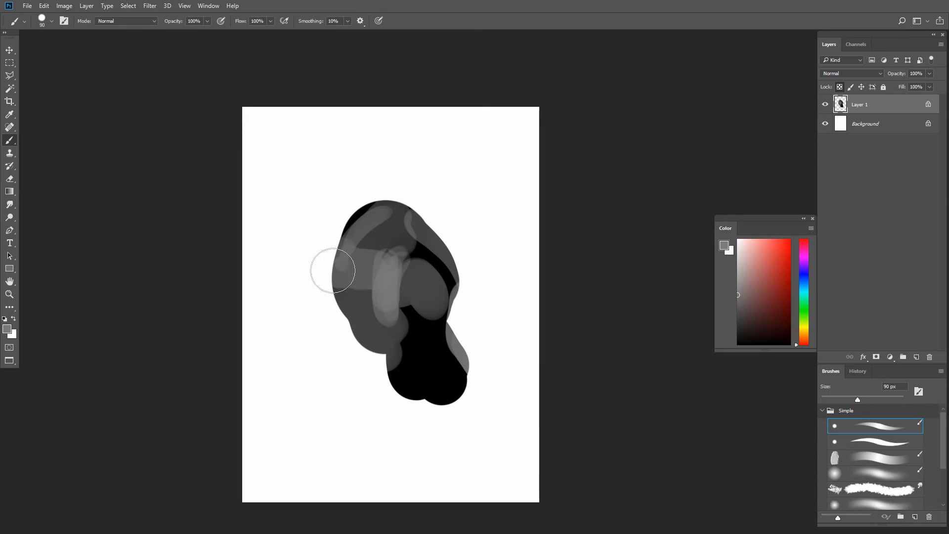
key("bracketleft")
key("bracketleft")
mouse_move(333, 271)
left_mouse_down()
mouse_move(380, 291)
mouse_move(355, 302)
left_mouse_up()
key("bracketleft")
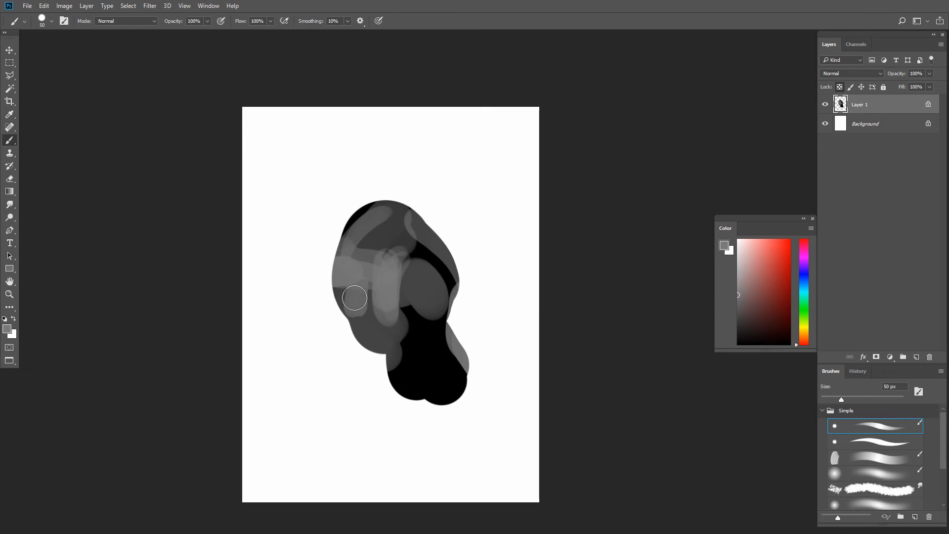
key("bracketleft")
key("bracketleft")
- Set the foreground to a muted red, unlock Layer 1's transparent pixels, and add a Curves adjustment layer above it
left_click(770, 273)
left_click(890, 358)
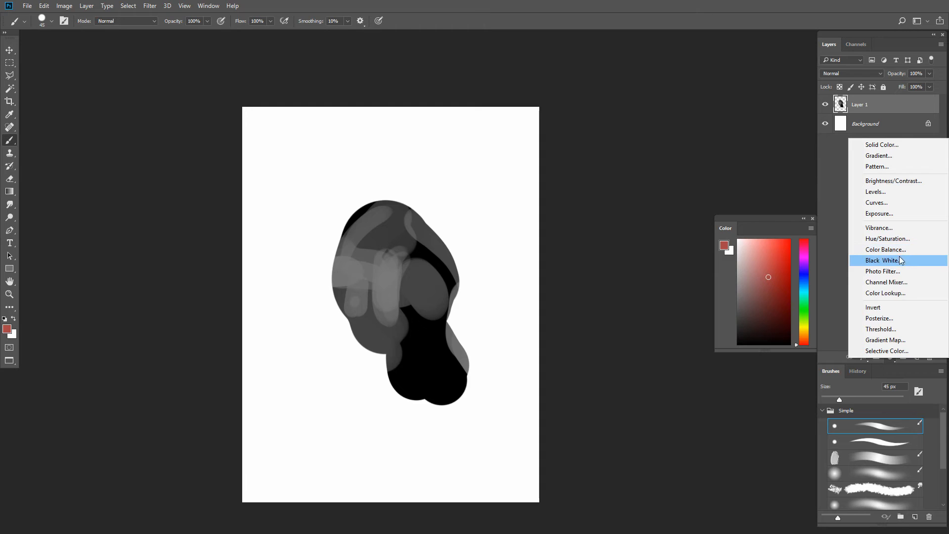
left_click(912, 209)
- Bend the RGB curve into a steep S, lowering the shadows and raising the highlights
left_click_drag(684, 338, 678, 332)
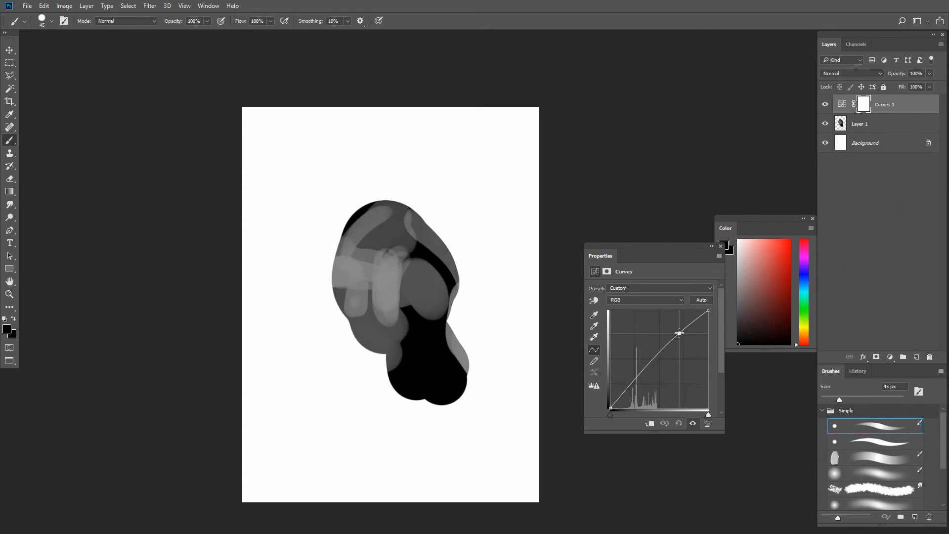
left_click_drag(627, 385, 635, 389)
left_click_drag(678, 335, 659, 323)
left_click_drag(636, 389, 639, 391)
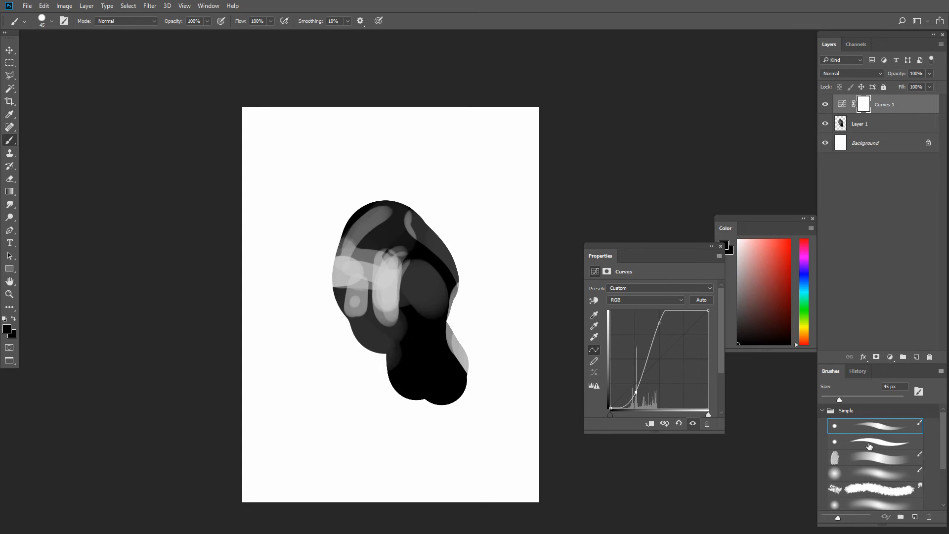
- Choose the soft round brush at 100 px and invert the Curves 1 layer mask to black
left_click(870, 446)
left_click(858, 475)
key("bracketright")
key("bracketright")
key("bracketright")
key("bracketright")
key("bracketright")
key("bracketright")
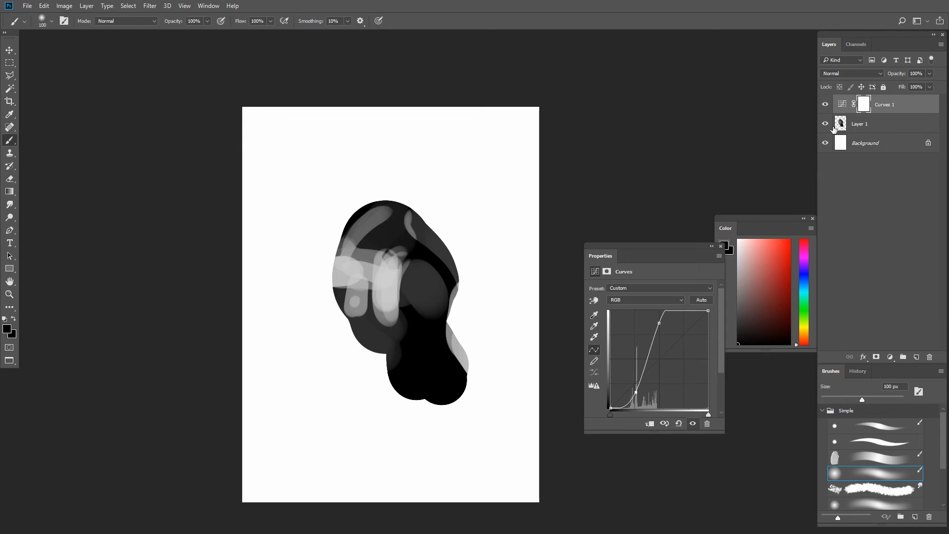
key("ctrl+i")
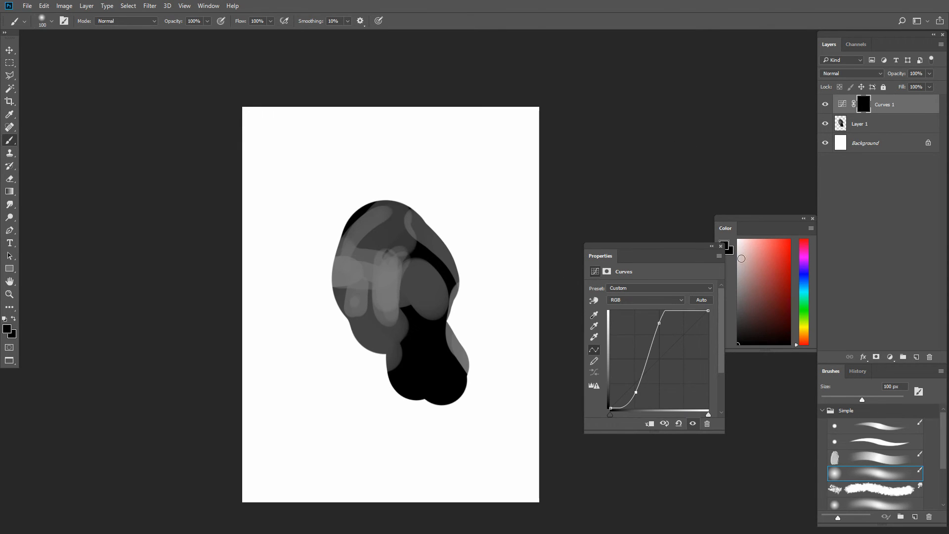
- Set the foreground to white and paint on the Curves mask over the light bands at the shape's left and centre
left_click(741, 257)
left_click_drag(727, 250, 726, 208)
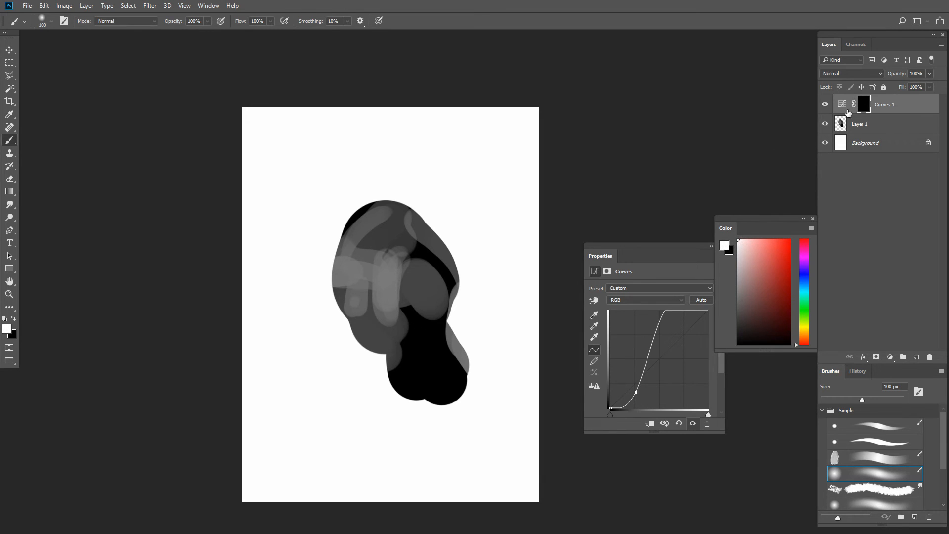
left_click_drag(751, 271, 710, 216)
mouse_move(361, 277)
left_mouse_down()
mouse_move(397, 284)
mouse_move(386, 279)
mouse_move(394, 272)
mouse_move(334, 253)
left_mouse_up()
- Switch to the small hard round brush at 20 px and paint a thin vertical highlight into the Curves mask on the shape's lower left
key("[")
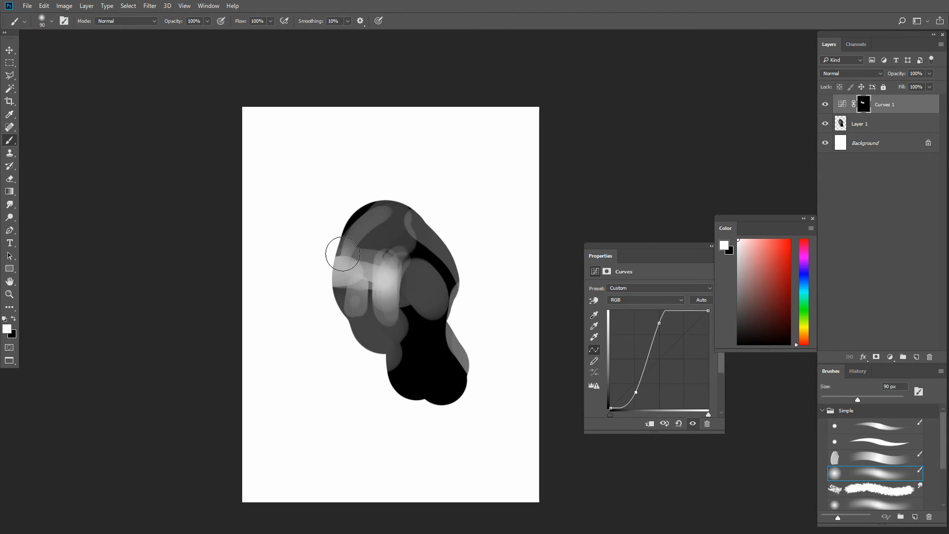
key("[")
key("[")
key("[")
key("[")
key("[")
key("[")
key("[")
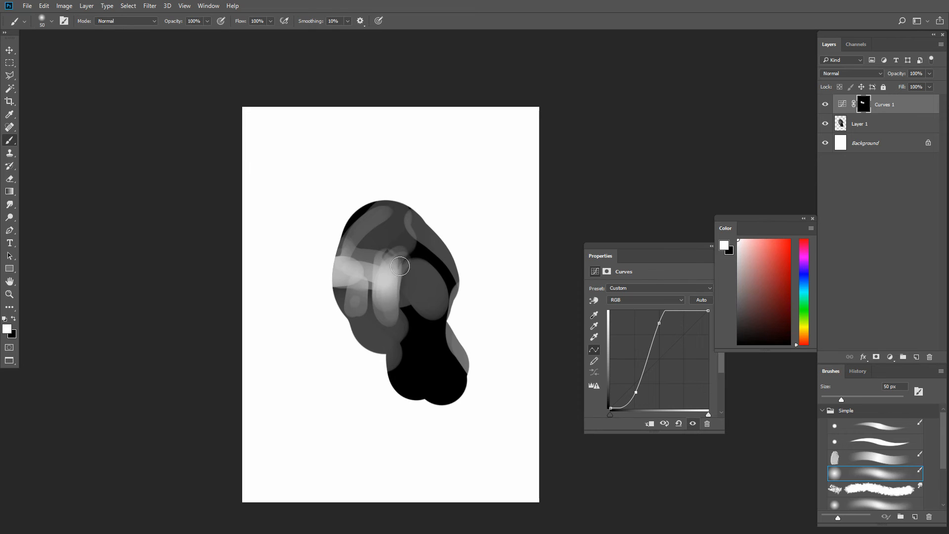
left_click(852, 429)
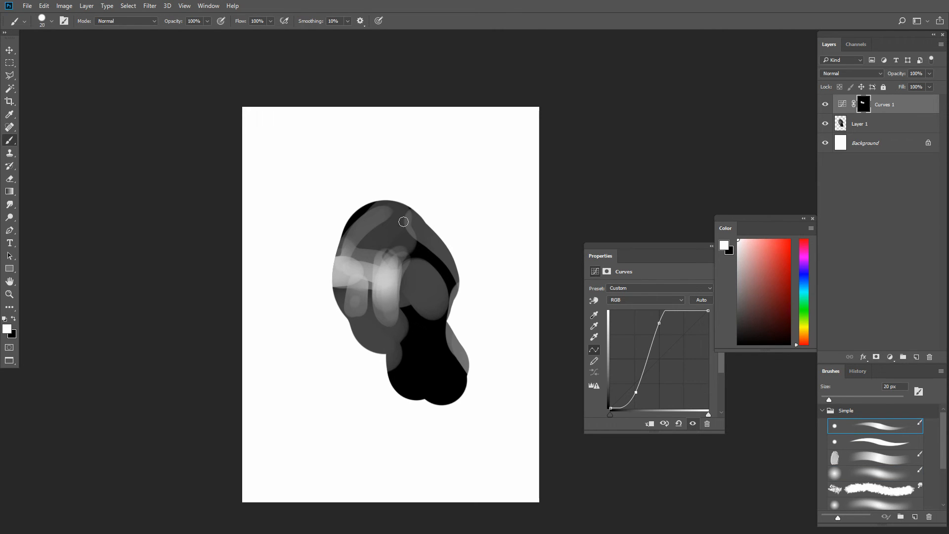
left_click_drag(356, 313, 357, 290)
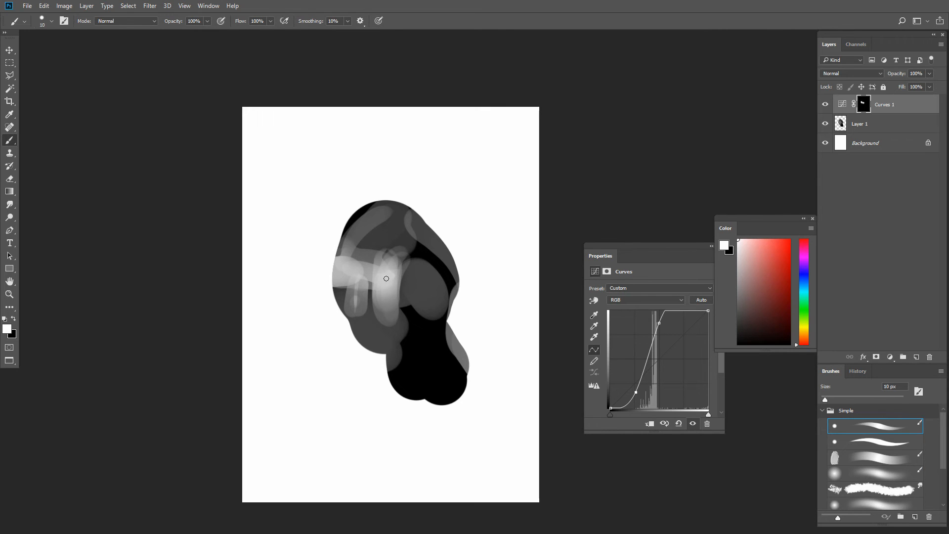
- Paint fine highlights into the Curves mask with a 9 px brush and readjust the curve's highlight and shadow points
left_click_drag(659, 323, 654, 317)
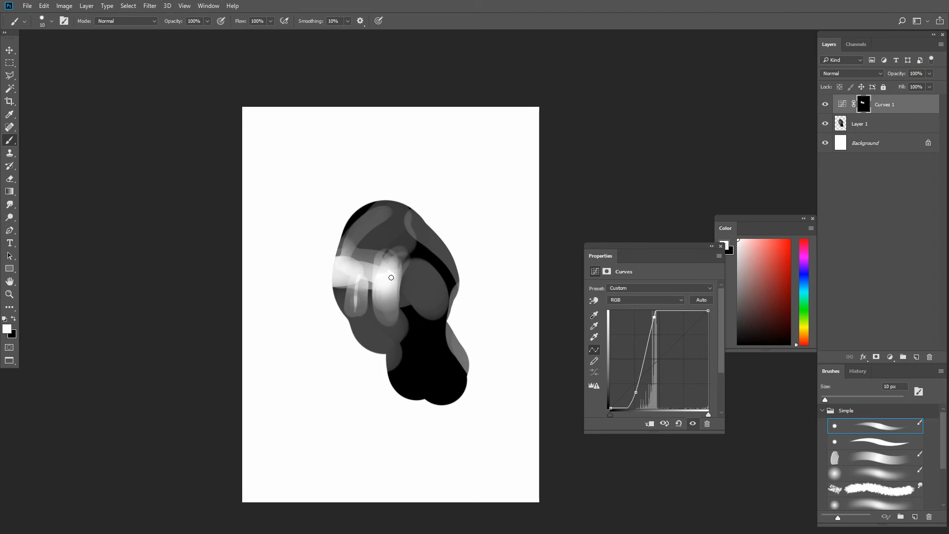
key("bracketright")
key("bracketleft")
key("bracketleft")
key("ctrl+z")
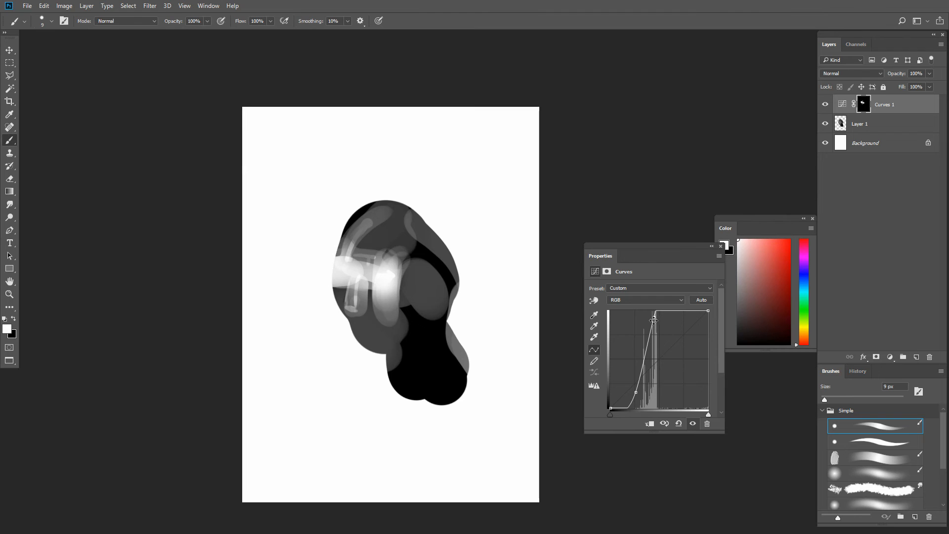
left_click_drag(654, 321, 657, 322)
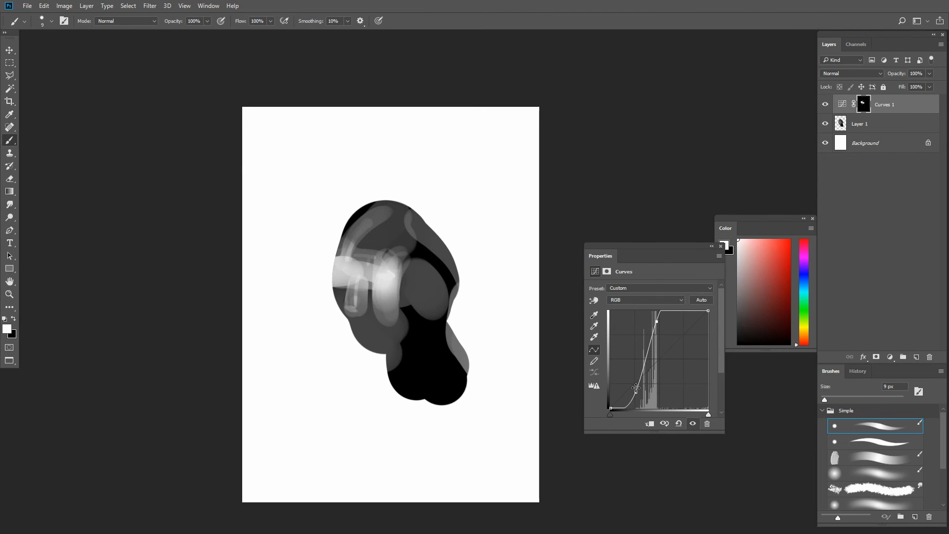
mouse_move(636, 388)
left_mouse_down()
mouse_move(631, 373)
mouse_move(638, 385)
left_mouse_up()
- Replace the Curves layer and the painted Layer 1 with one new empty layer, undoing the mask added to it
key("Delete")
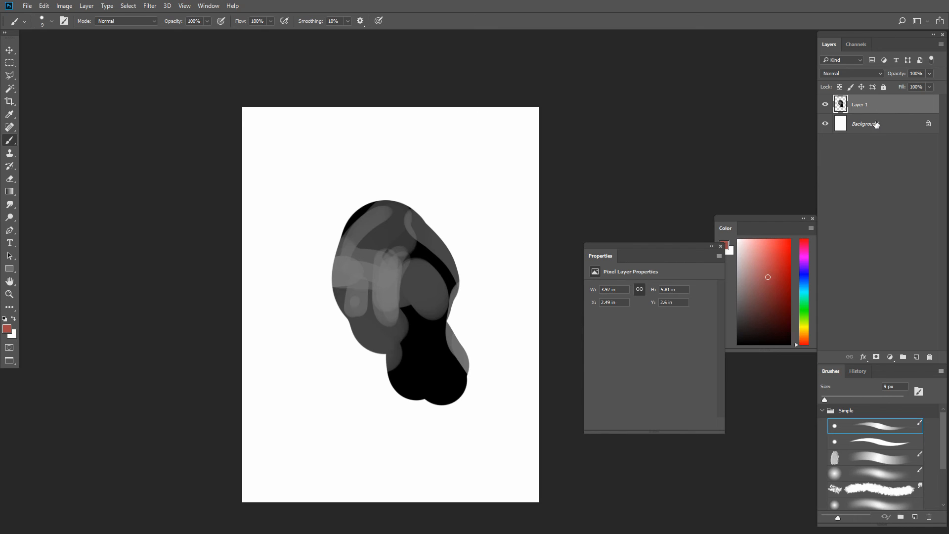
key("Delete")
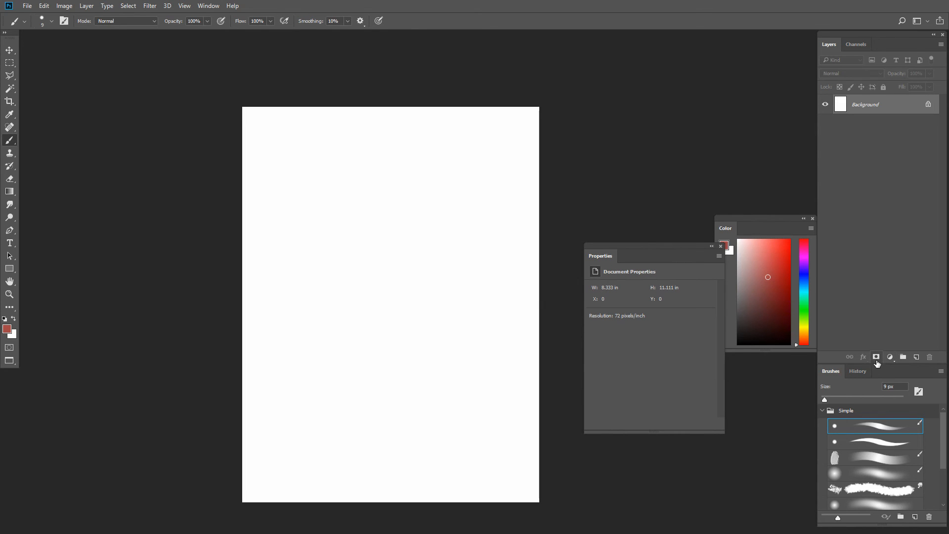
key("ctrl+z")
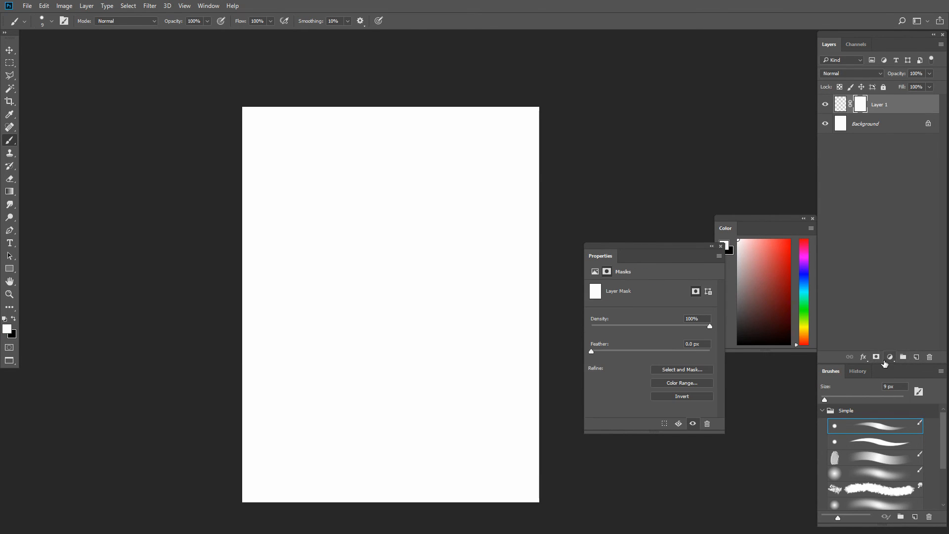
key("ctrl+z")
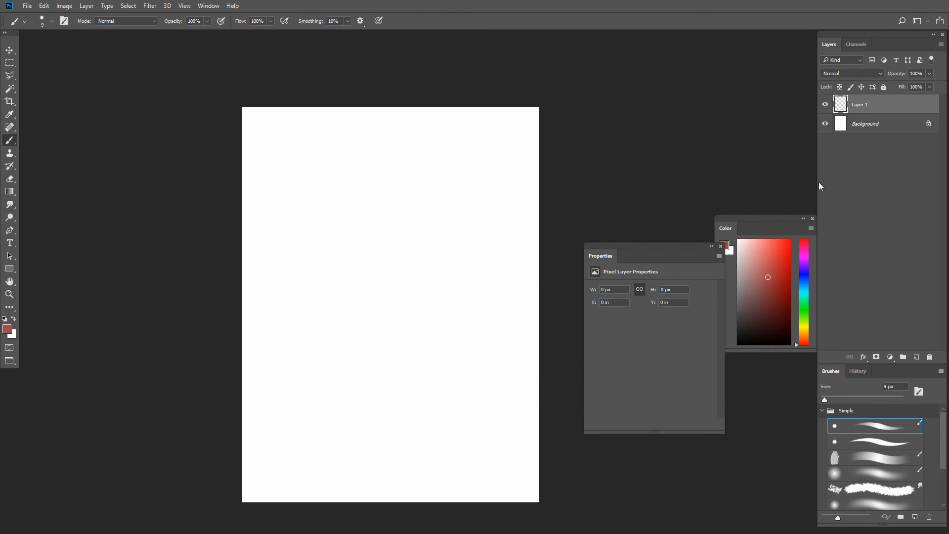
- Paint a filled muted-red blob about 1.65 by 1.42 in on the new layer with the brush at 40 px
key("bracketright")
key("bracketright")
key("bracketright")
mouse_move(432, 312)
left_mouse_down()
mouse_move(441, 314)
mouse_move(421, 317)
left_mouse_up()
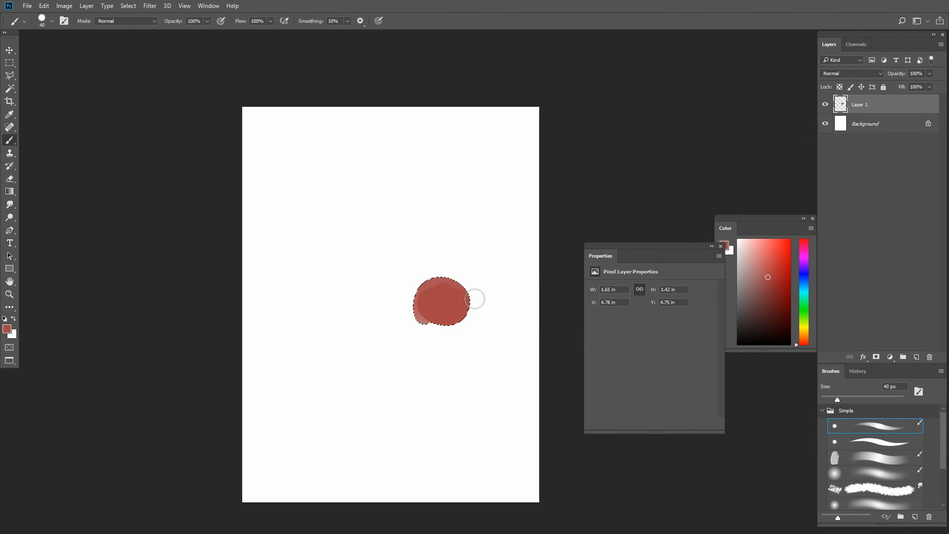
- Load a selection from Layer 1's pixels, preview it in Quick Mask, and turn it into a mask on that layer
left_click(837, 108, "ctrl")
key("q")
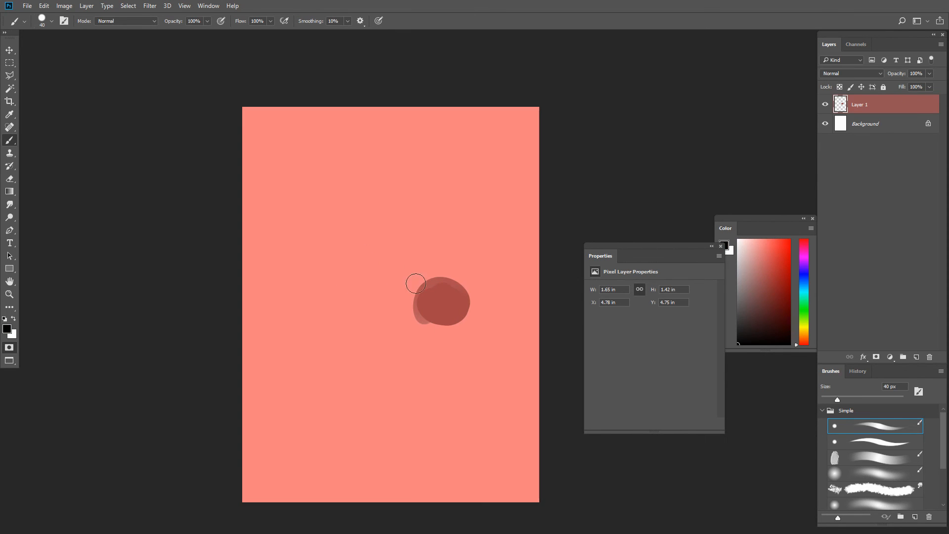
key("q")
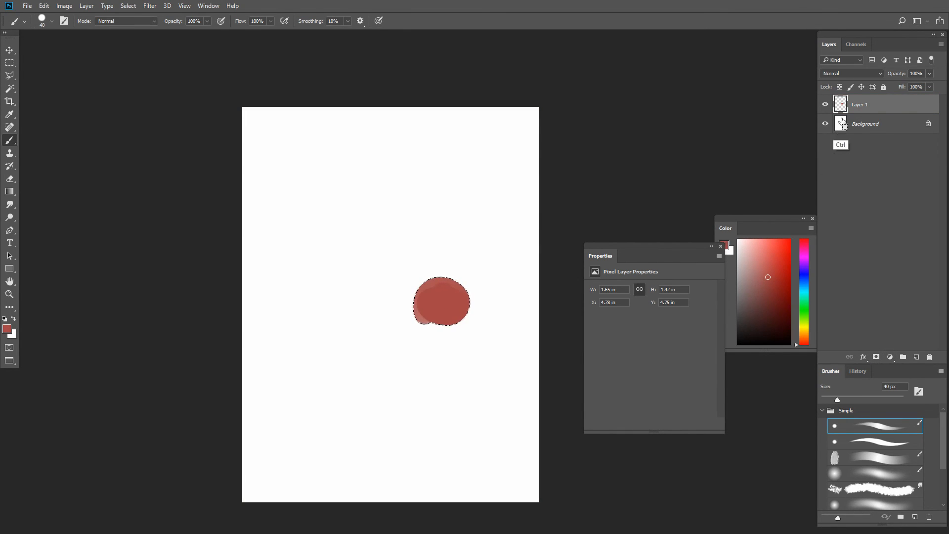
left_click(876, 357)
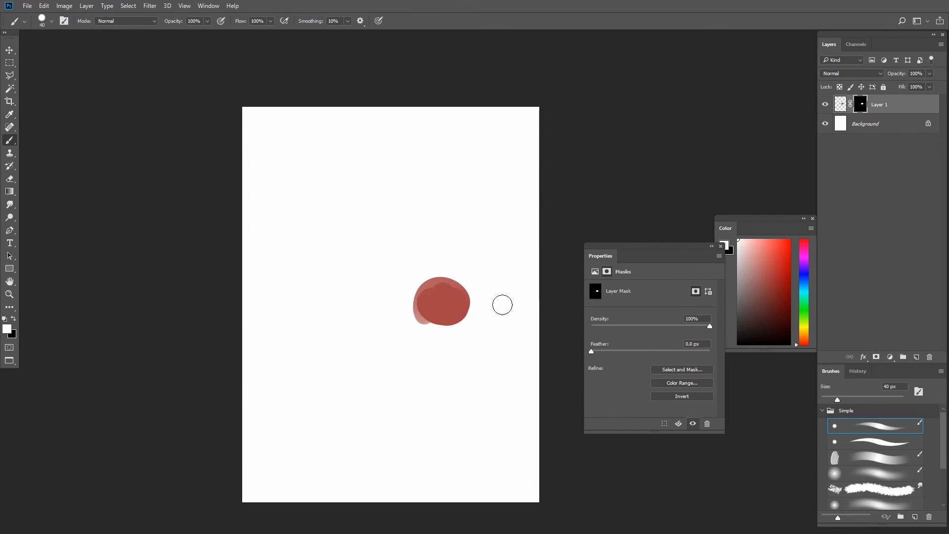
- Try moving Layer 1's painted pixels independently of its unlinked mask
left_click(850, 106)
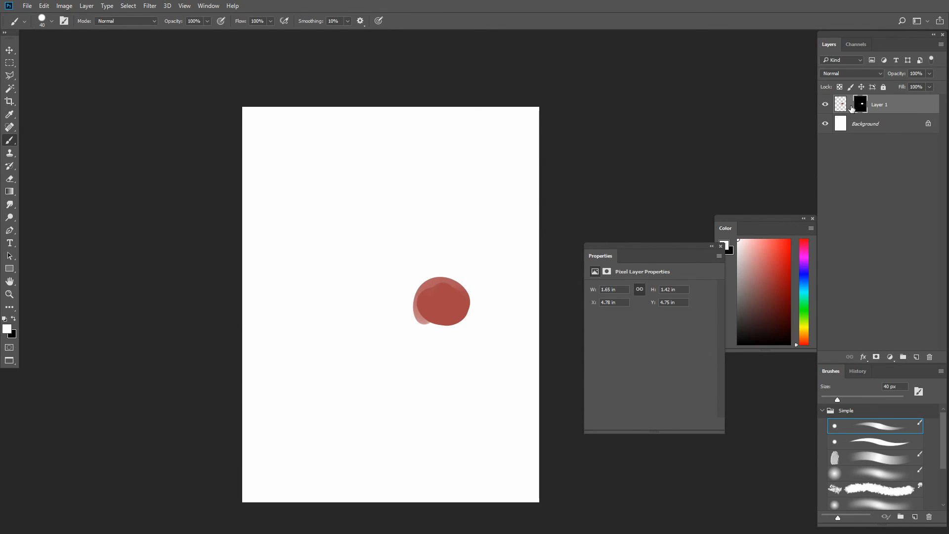
key("v")
left_click_drag(481, 307, 515, 346)
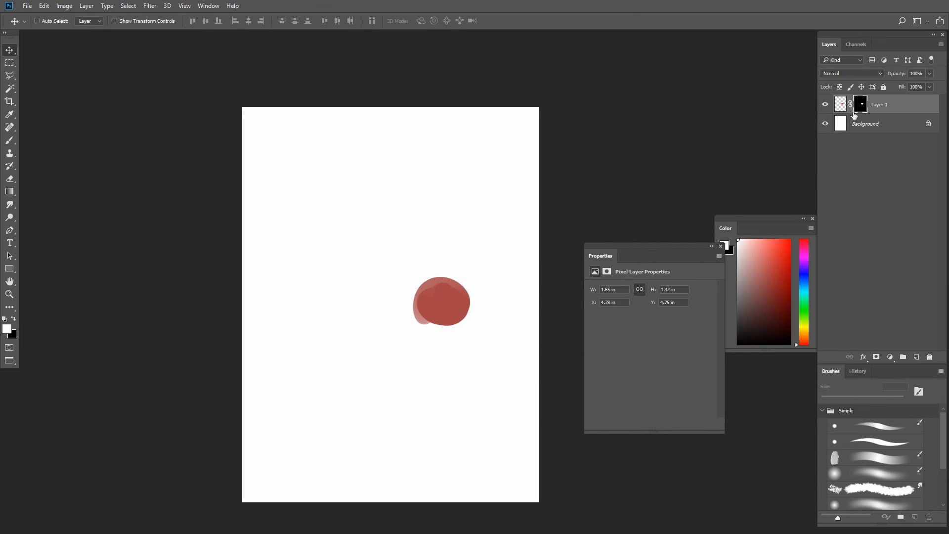
- Add a layer clipped to Layer 1 and paint a bright red stroke across the blob's upper part
left_click(916, 357)
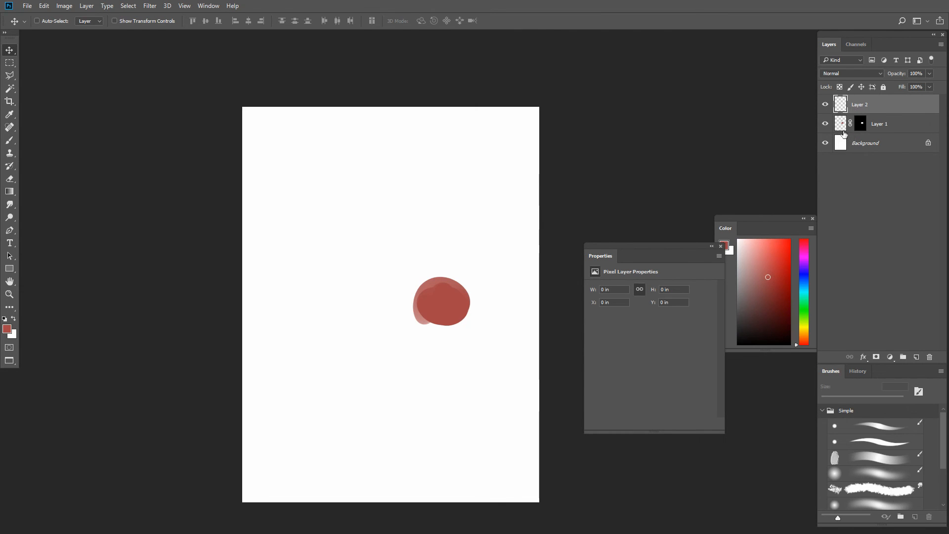
left_click(848, 114, "alt")
left_click(786, 273)
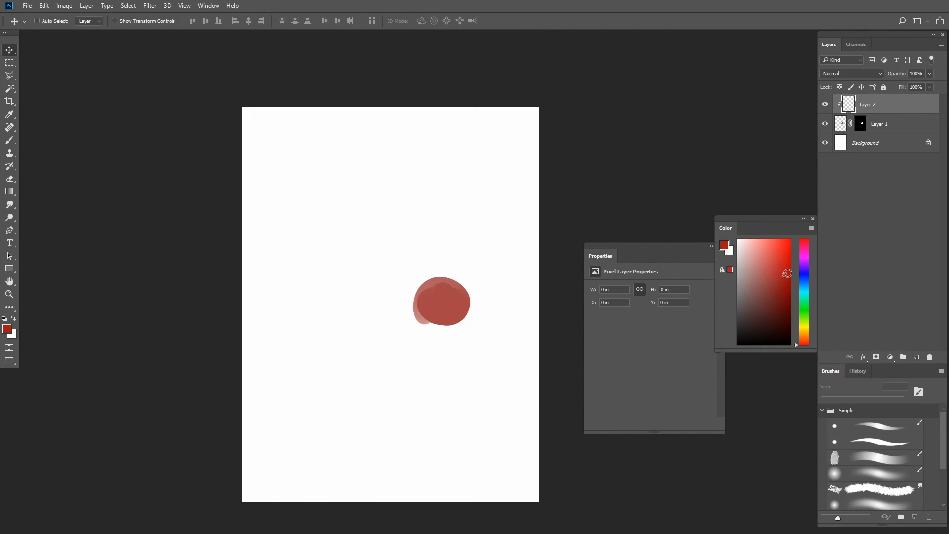
key("b")
left_click_drag(425, 291, 468, 300)
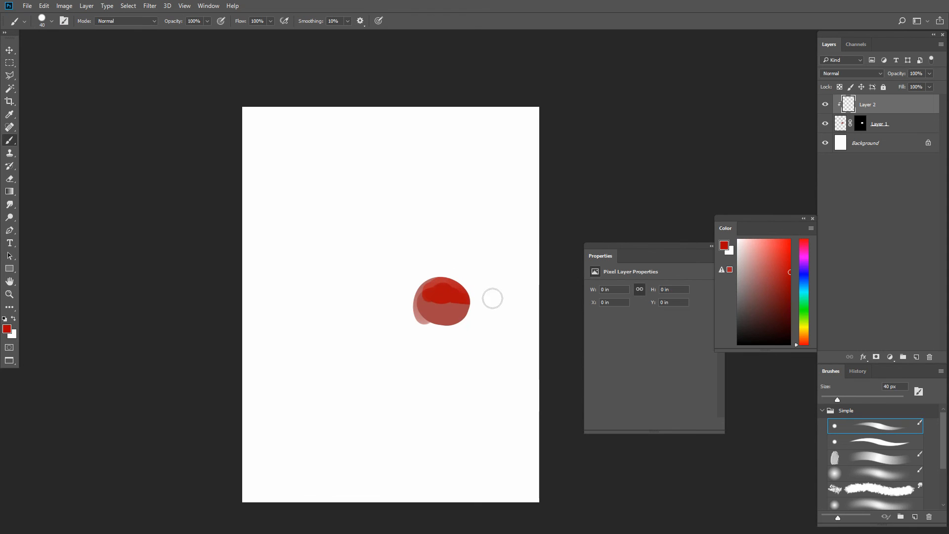
- Pick a dark teal and paint strokes over the blob on the clipped layer, enlarging the brush to 45 px
left_click_drag(781, 305, 791, 314)
left_click(807, 289)
mouse_move(435, 326)
left_mouse_down()
mouse_move(457, 289)
mouse_move(448, 298)
left_mouse_up()
key("bracketright")
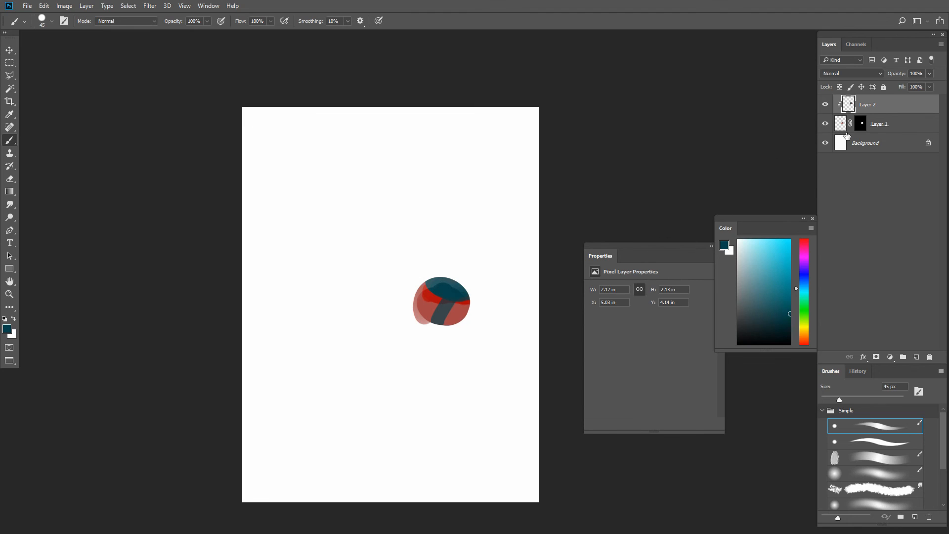
- Delete the clipped layer and Layer 1, and draw a square selection on the blank page with the Rectangular Marquee tool
key("Delete")
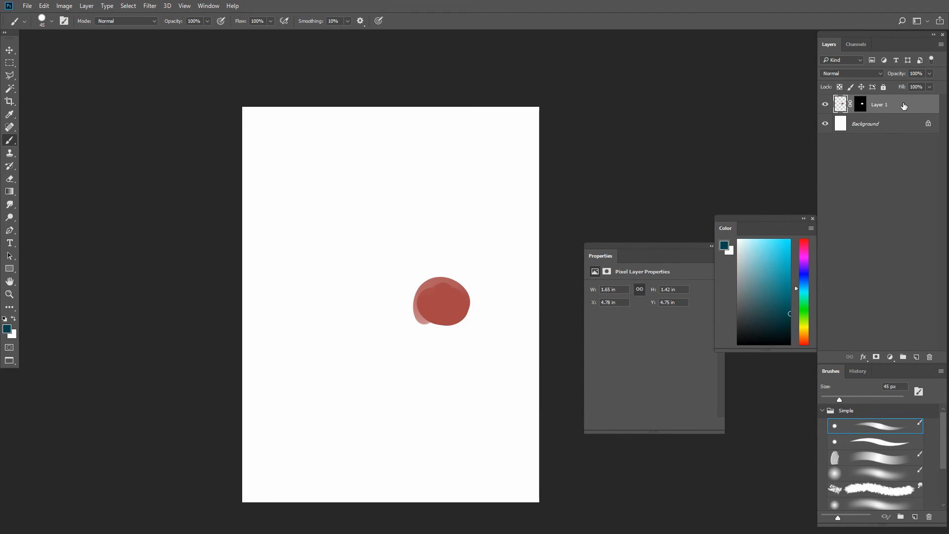
key("Delete")
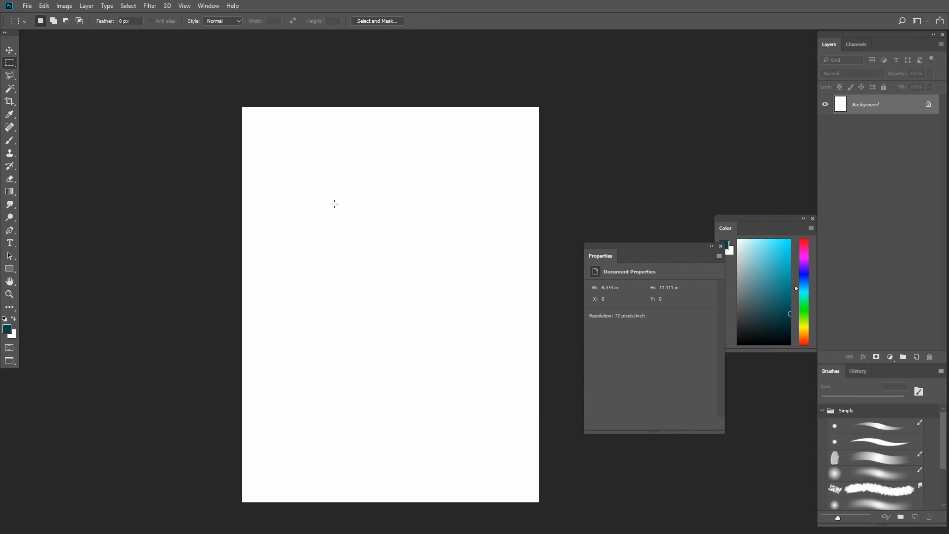
left_click_drag(342, 207, 433, 295)
- Draw a perfectly circular selection about 2.32 in across with the Elliptical Marquee tool
right_click(9, 63)
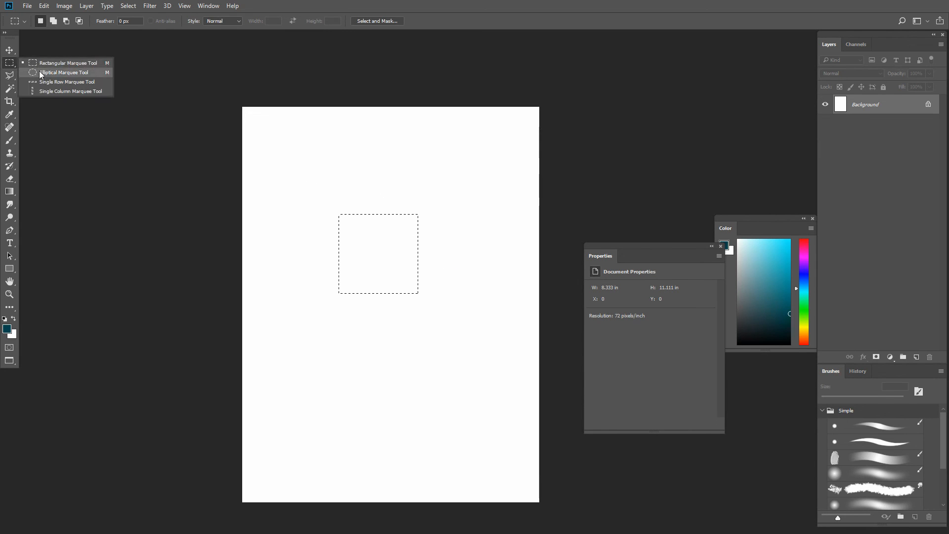
left_click(40, 74)
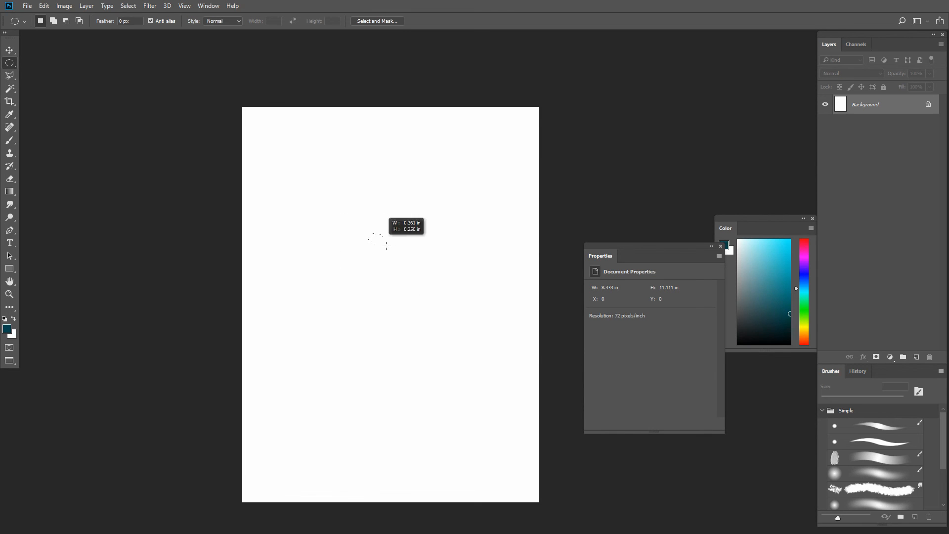
left_click_drag(430, 247, 439, 308)
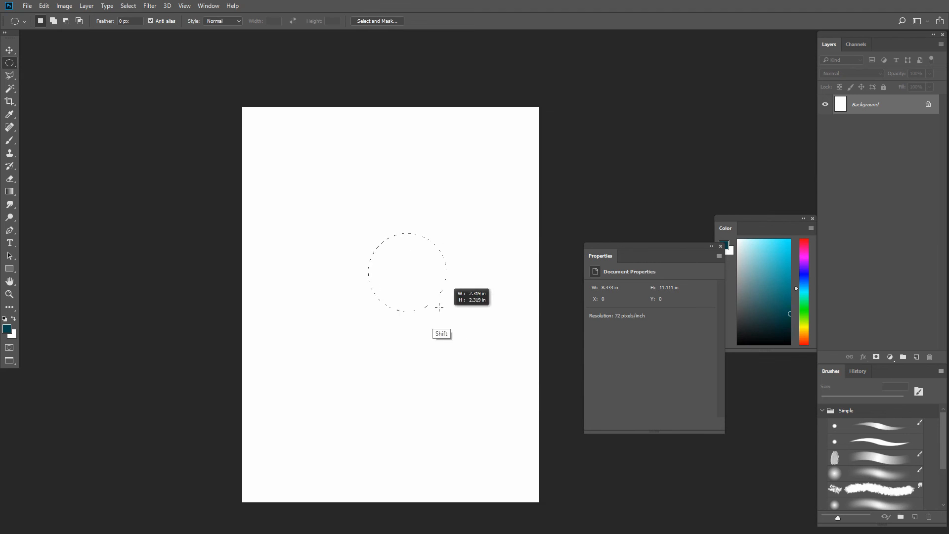
- Draw circular selections outward from their centres, one about 2.67 in across at the page's upper left and another near mid-page
mouse_move(412, 273)
left_mouse_down()
mouse_move(458, 308)
mouse_move(440, 301)
mouse_move(464, 304)
mouse_move(430, 272)
mouse_move(451, 269)
mouse_move(426, 278)
mouse_move(447, 293)
mouse_move(429, 285)
mouse_move(433, 270)
mouse_move(422, 277)
mouse_move(408, 266)
left_mouse_up()
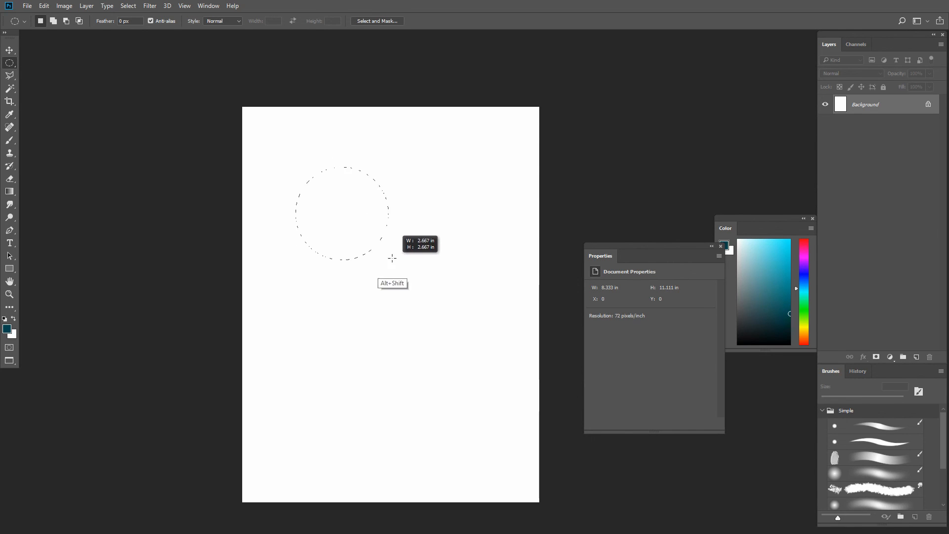
left_click_drag(363, 233, 343, 216)
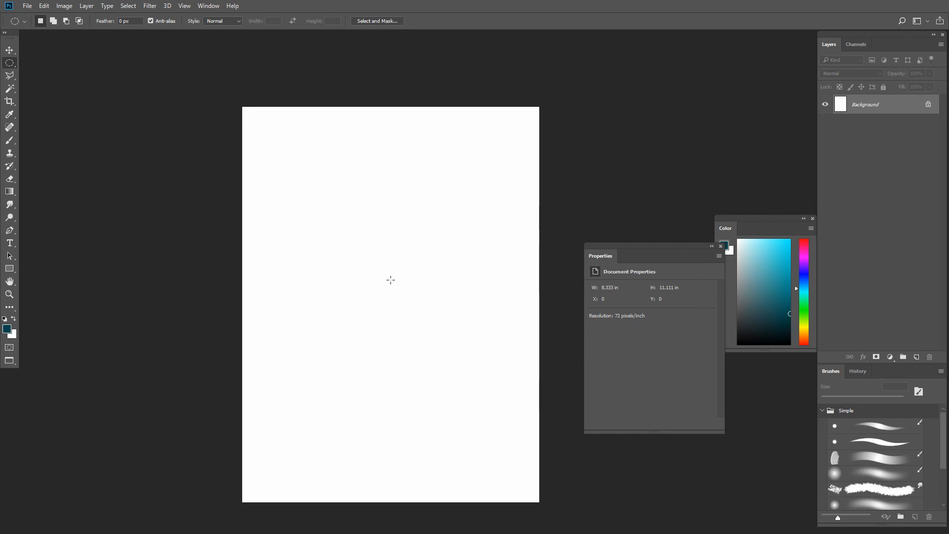
left_click_drag(391, 279, 438, 340)
key("ctrl")
key("alt")
key("shift")
key("shift")
- Draw a square selection about 2.54 in wide outward from its centre with the Rectangular Marquee tool
right_click(13, 68)
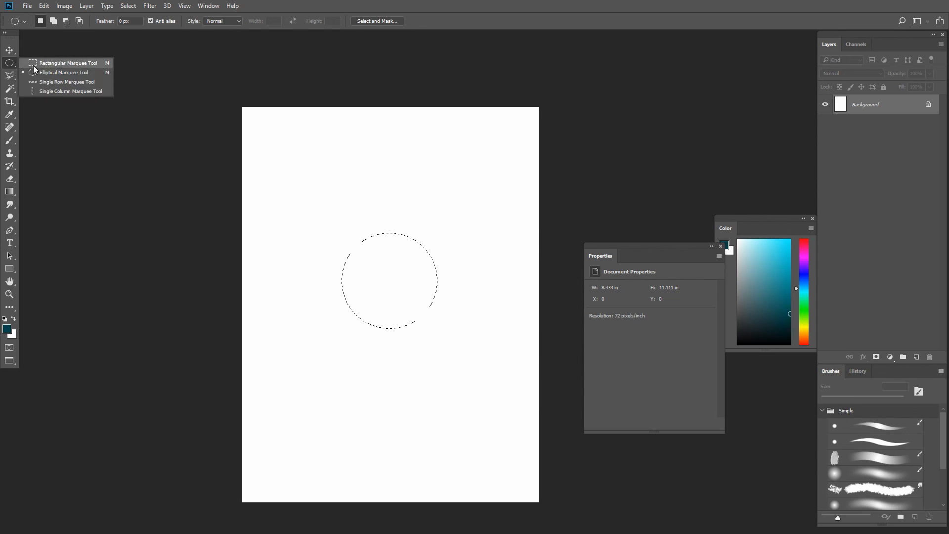
left_click(62, 63)
left_click(360, 293)
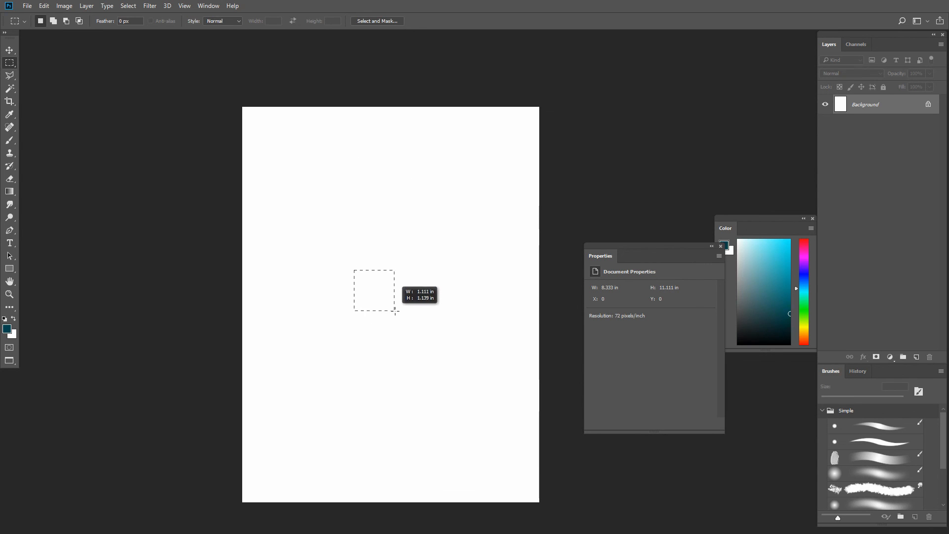
key("alt")
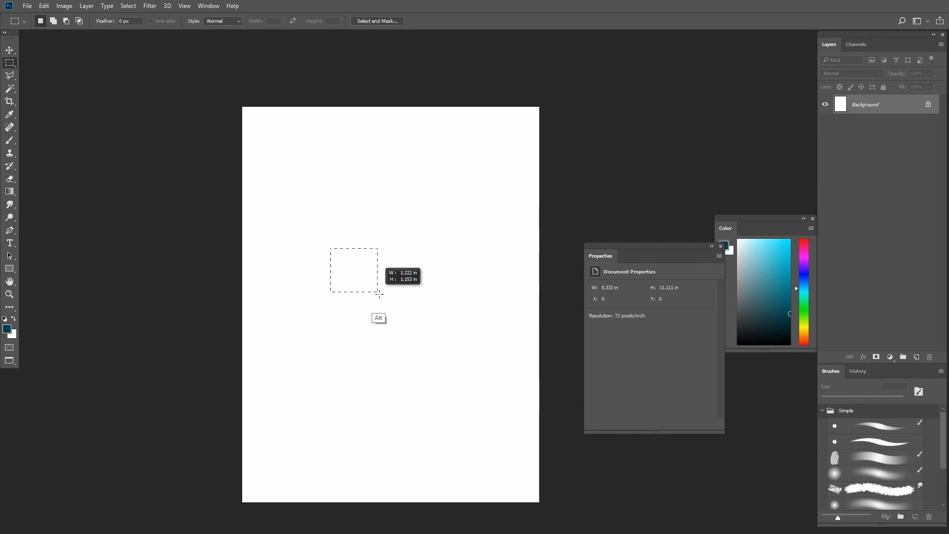
key("shift")
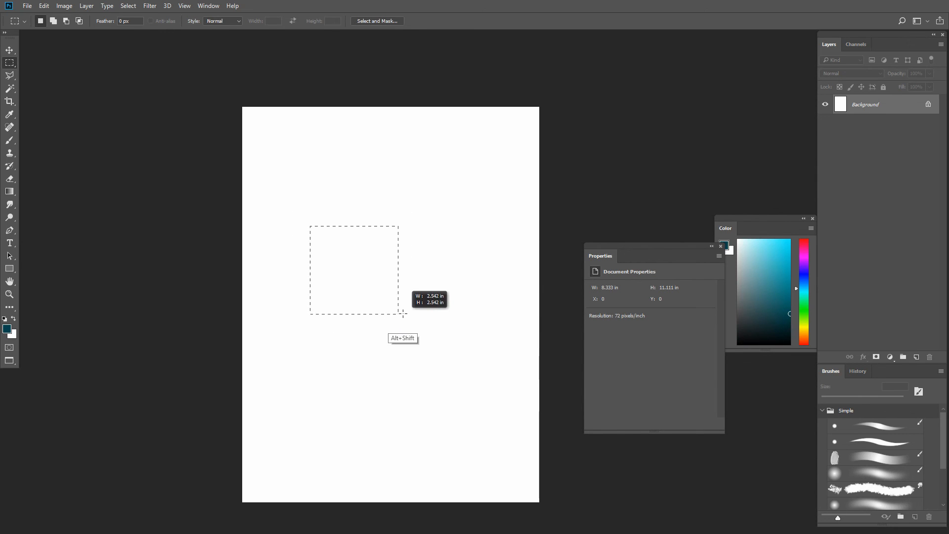